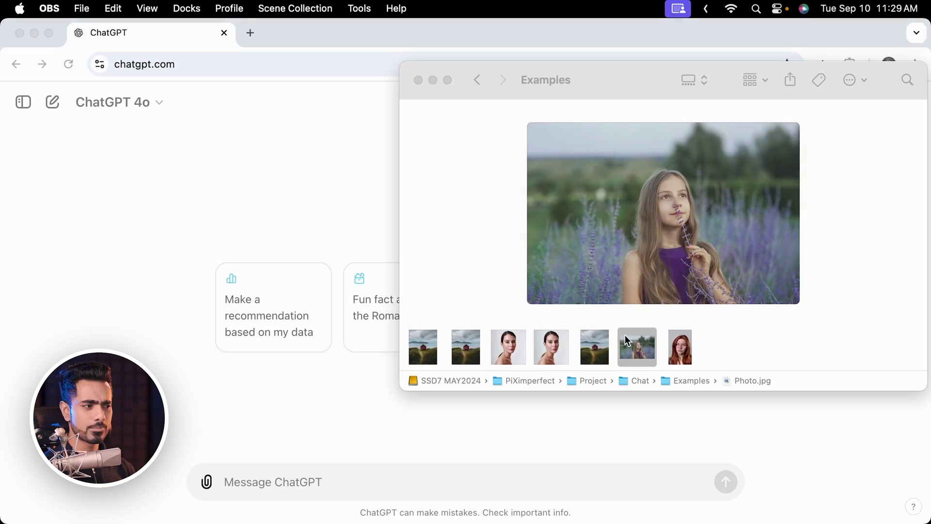
- Attach Photo.jpg to the chat and send the prompt "Edit this photo and give this a warm look"
left_click_drag(636, 345, 279, 357)
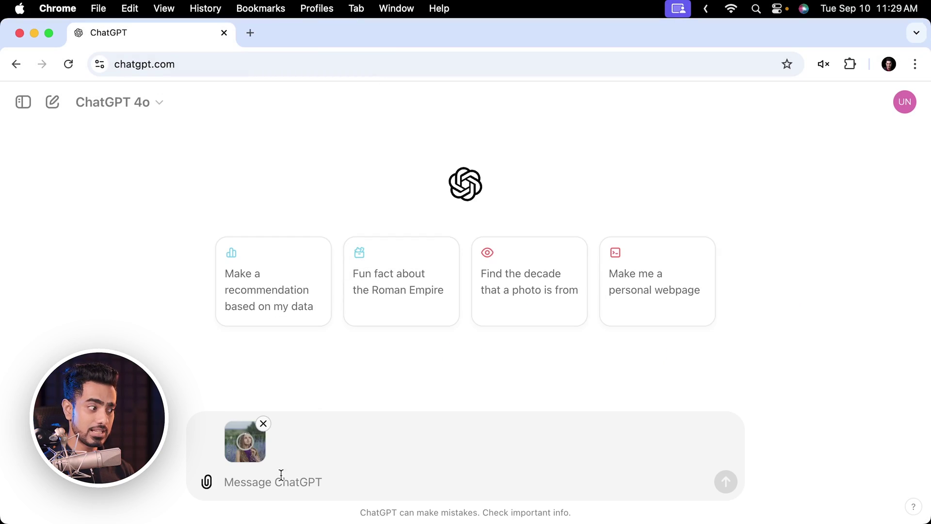
type("Edit this photo and give this a warm look")
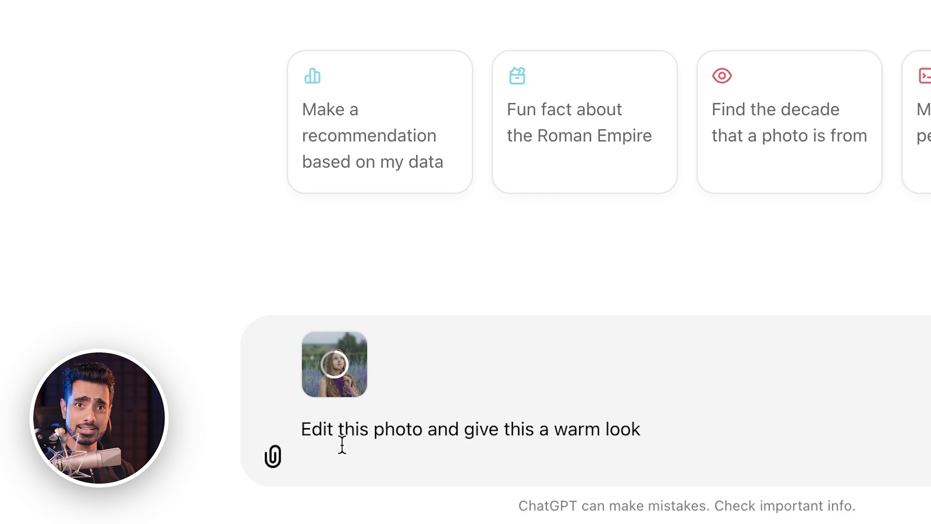
key("Return")
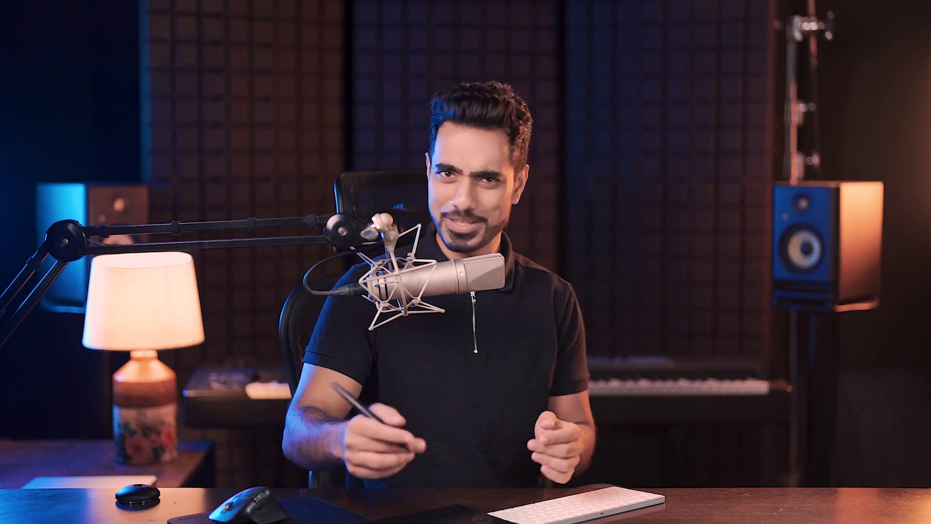
- Send the follow-up prompt "even out the skin tones and reduce the highlights in it"
type("even out the skin tones")
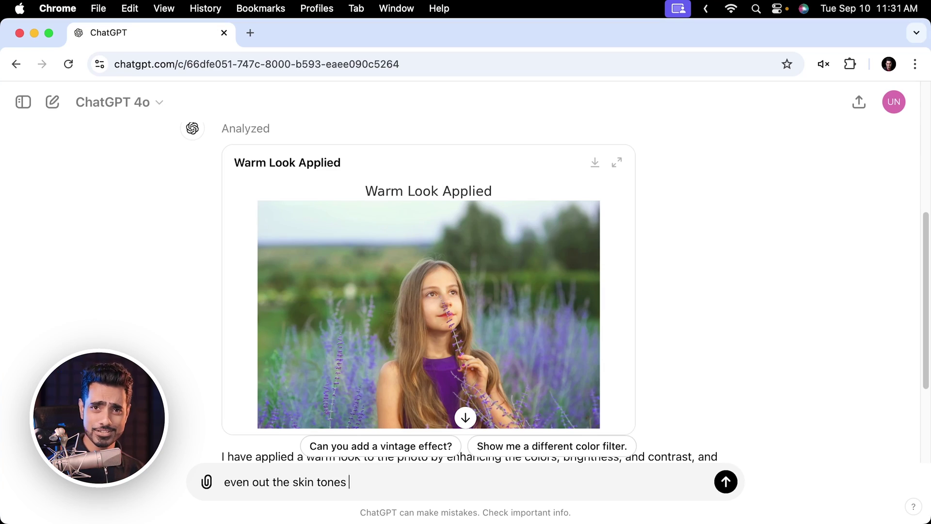
type(" and reduce the highlights in it")
key("Return")
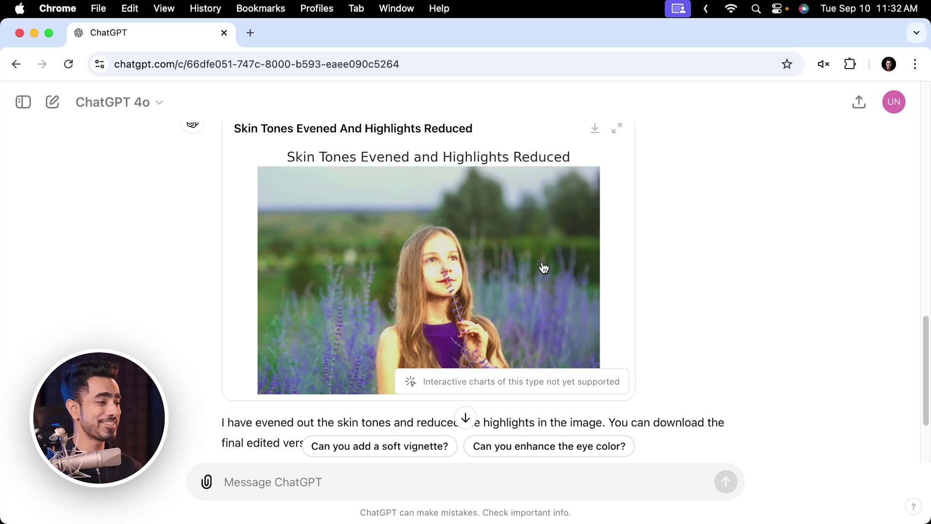
- Review the reply about skin tones and highlights, and download the final edited photo
scroll(543, 268, "down", 2)
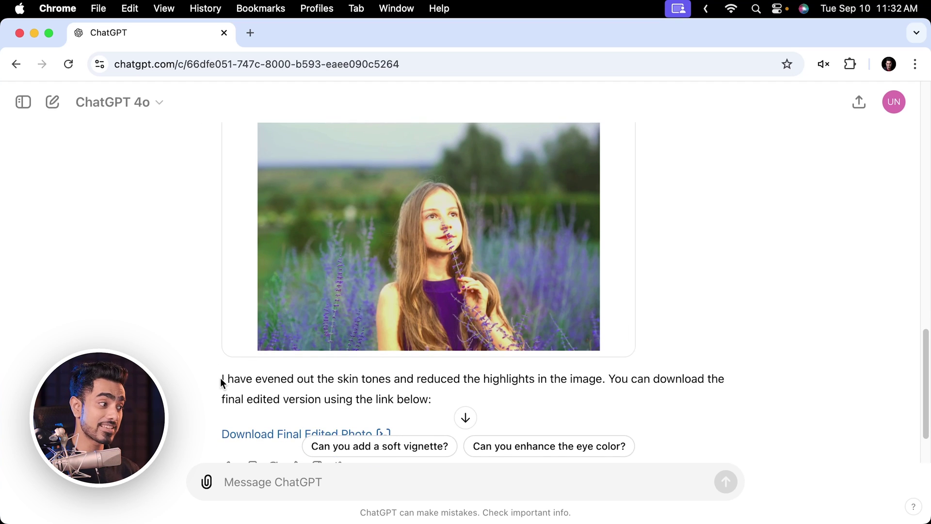
left_click_drag(222, 379, 602, 378)
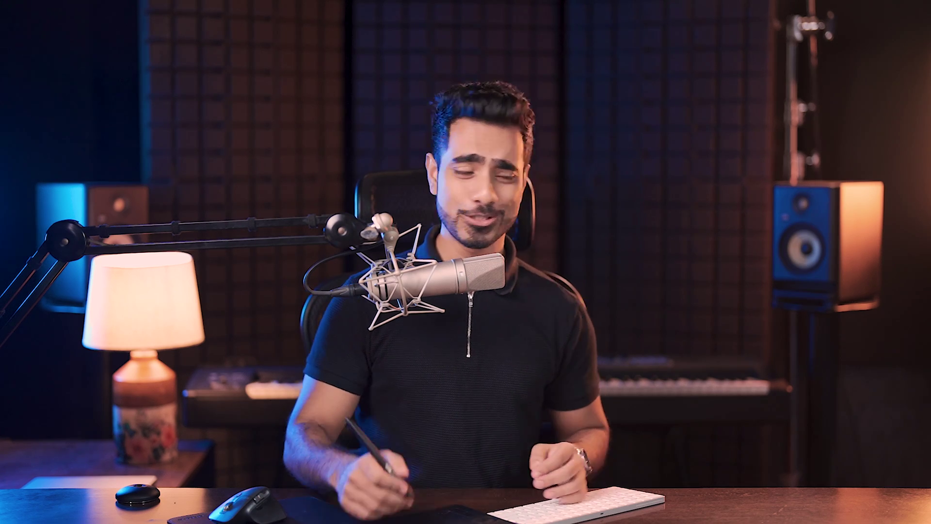
scroll(363, 421, "down", 1)
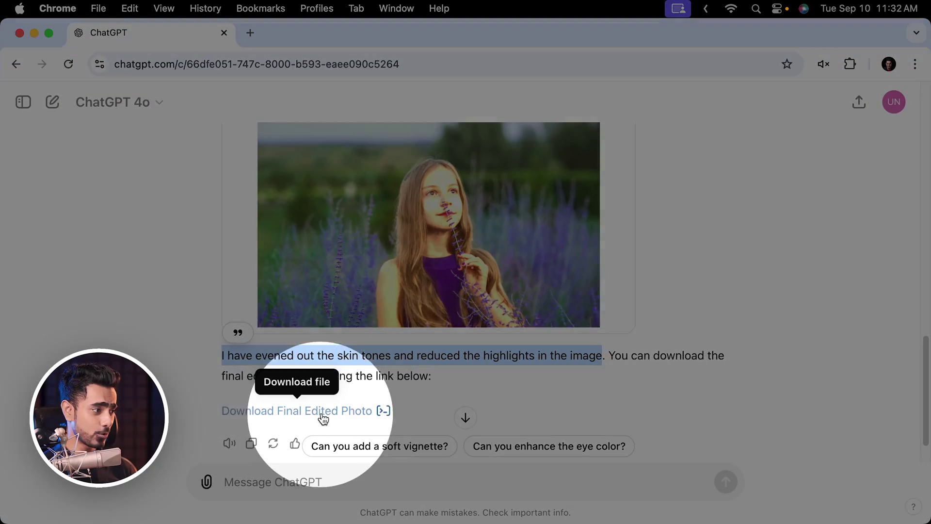
left_click(322, 417)
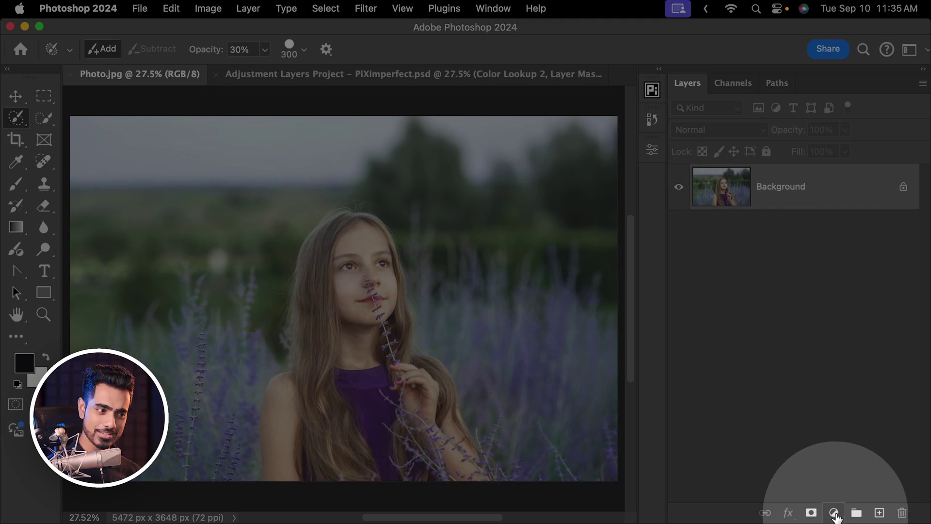
- Add a Curves adjustment layer above the Background and open its Auto Color Correction Options
left_click(834, 513)
left_click(858, 304)
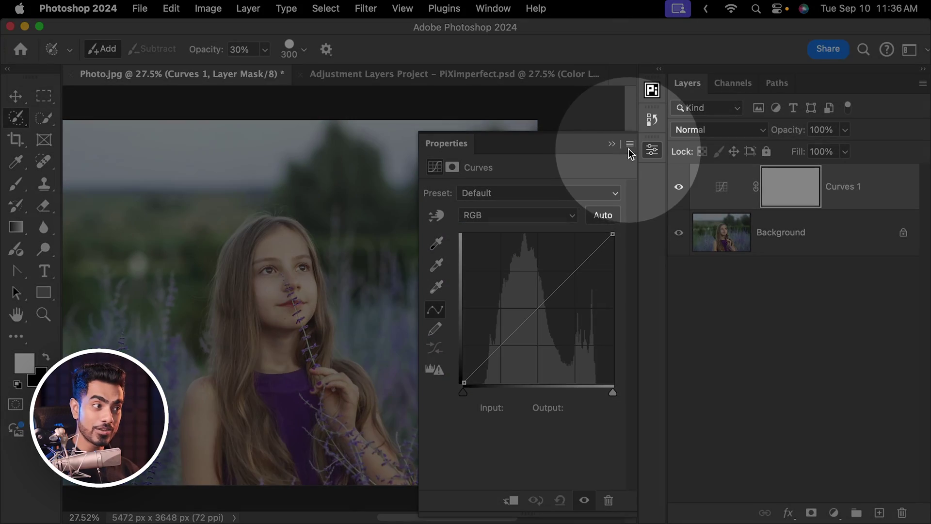
left_click(629, 146)
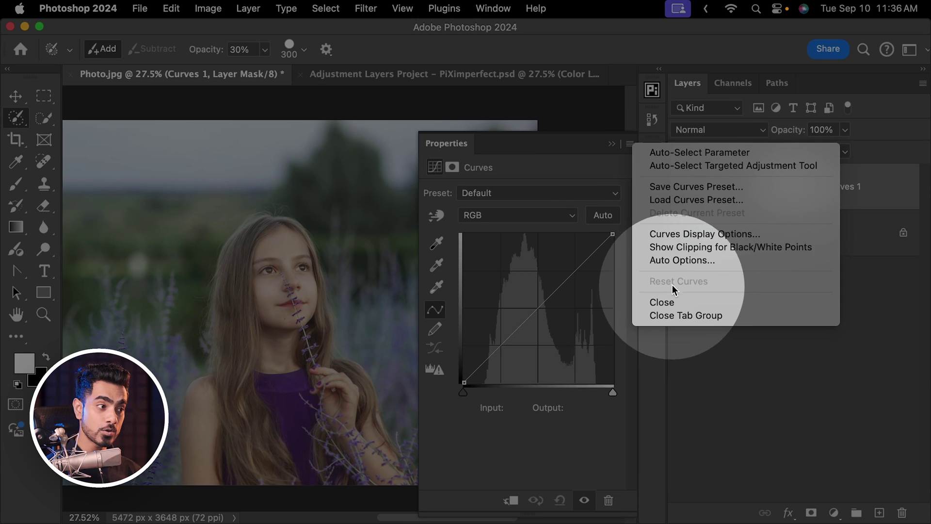
left_click(680, 261)
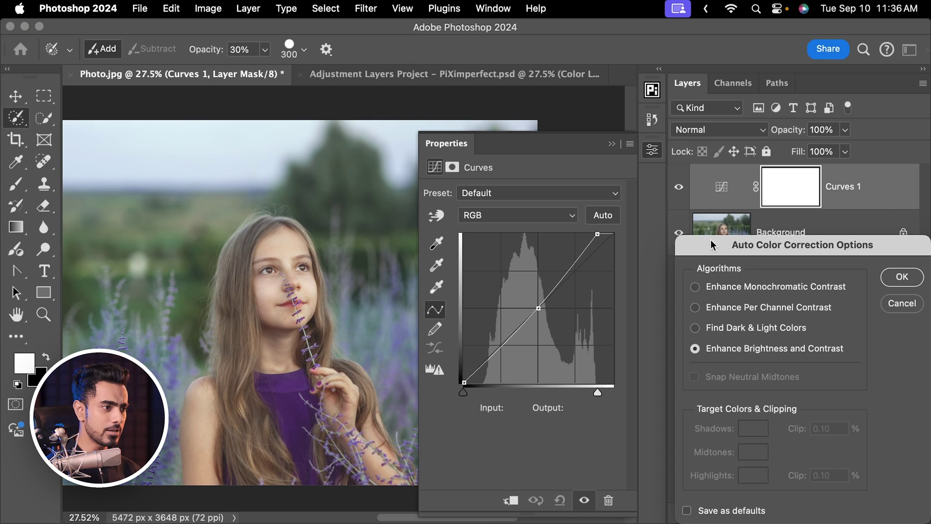
left_click_drag(711, 244, 635, 216)
- Compare the auto correction algorithms and apply Find Dark & Light Colors with Snap Neutral Midtones enabled
left_click(620, 260)
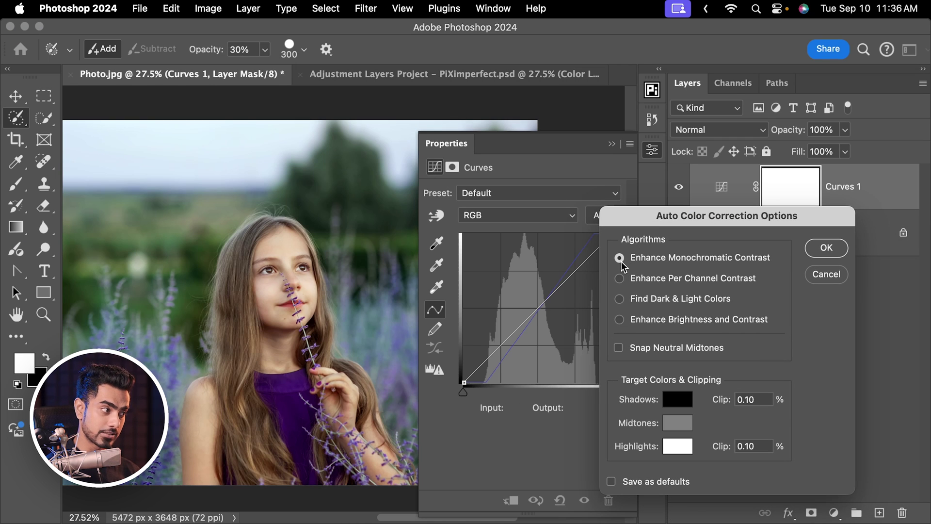
left_click(620, 279)
left_click(620, 299)
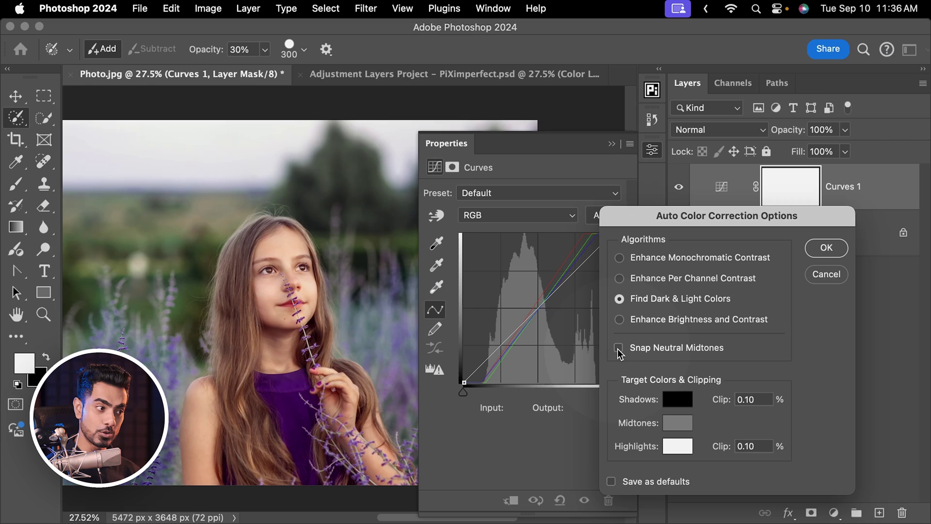
left_click(618, 348)
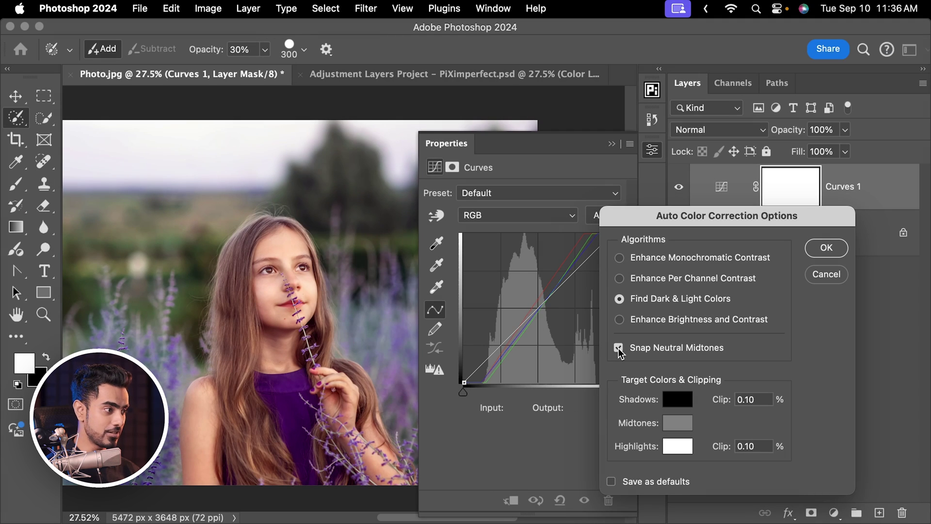
left_click(621, 282)
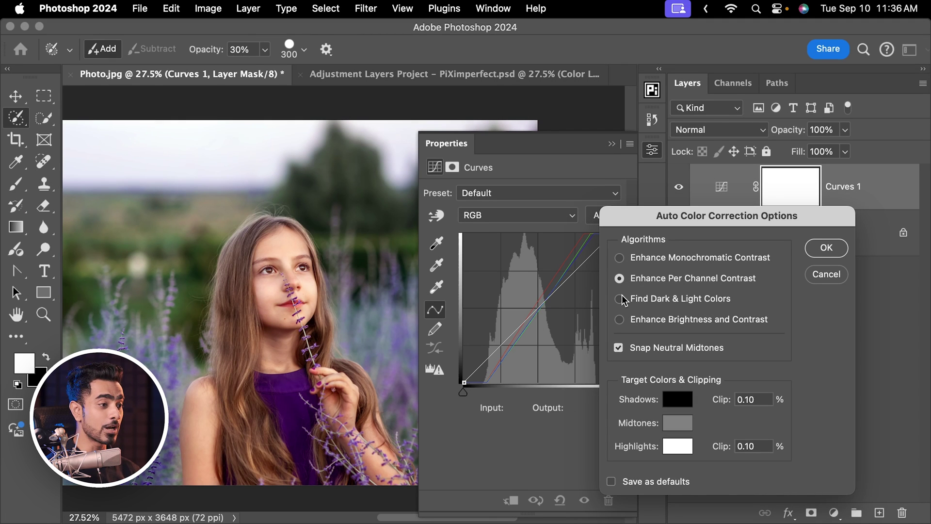
left_click(621, 299)
left_click(826, 248)
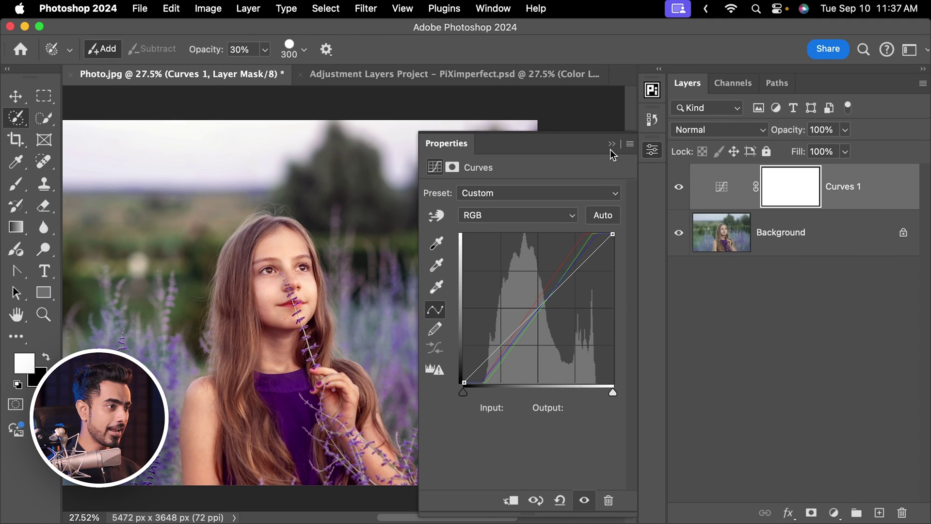
left_click(611, 143)
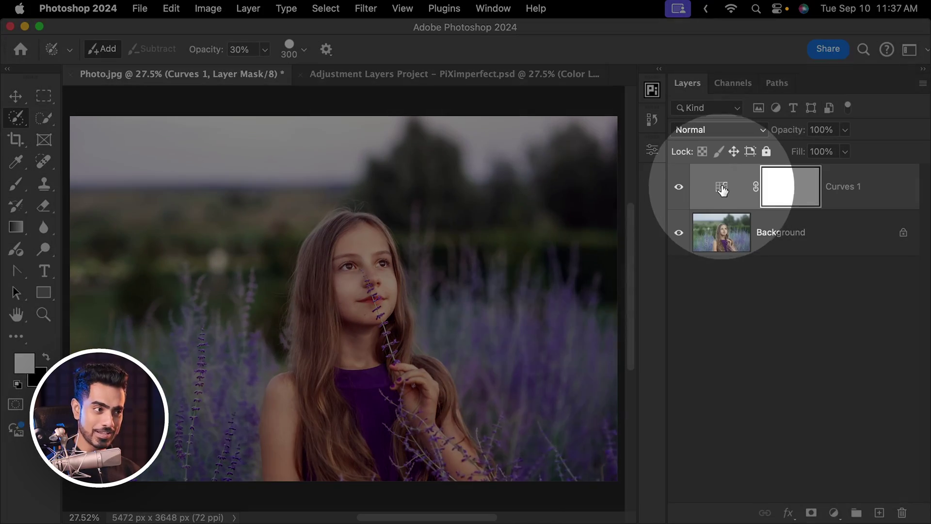
- Use the Curves targeted adjustment to darken the bright cheek, lift the skin midtones, and lower the background shadows to output 53 at input 59
double_click(721, 186)
scroll(381, 255, "up", 5)
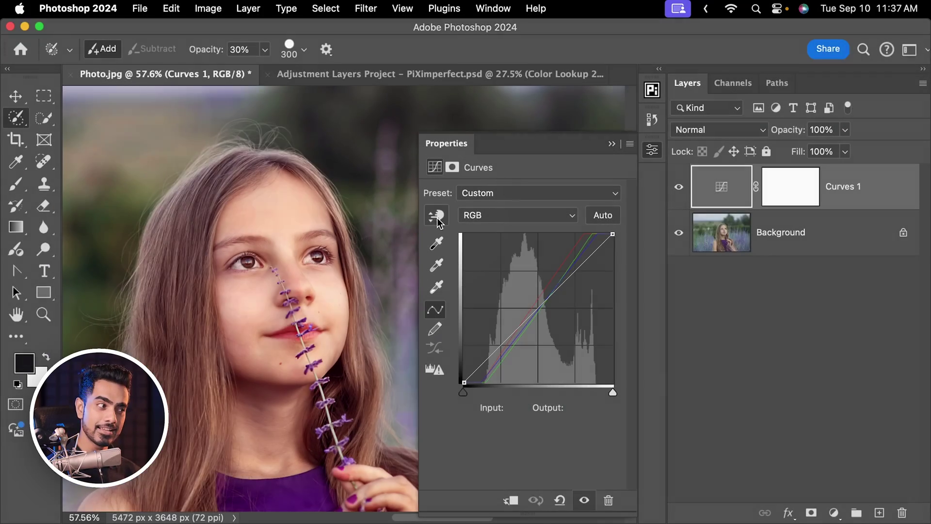
left_click(437, 220)
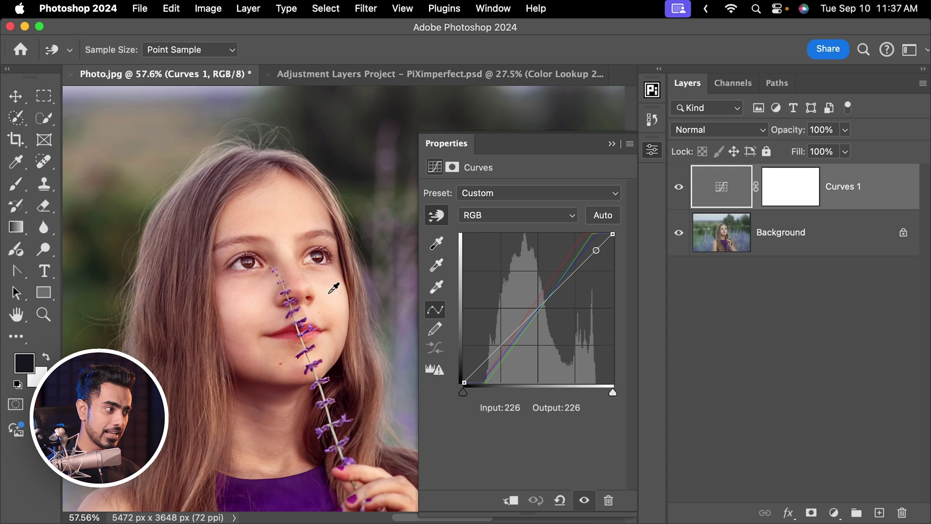
left_click_drag(338, 290, 338, 301)
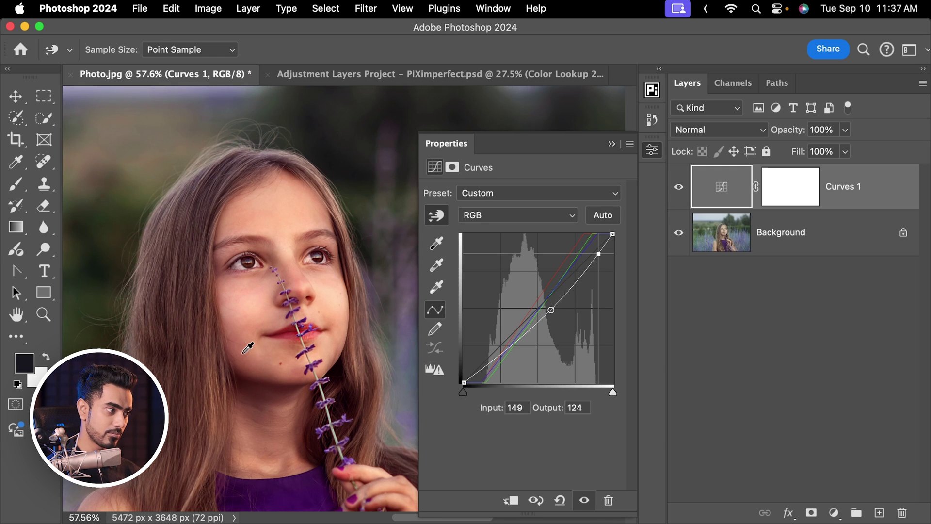
left_click_drag(249, 347, 311, 351)
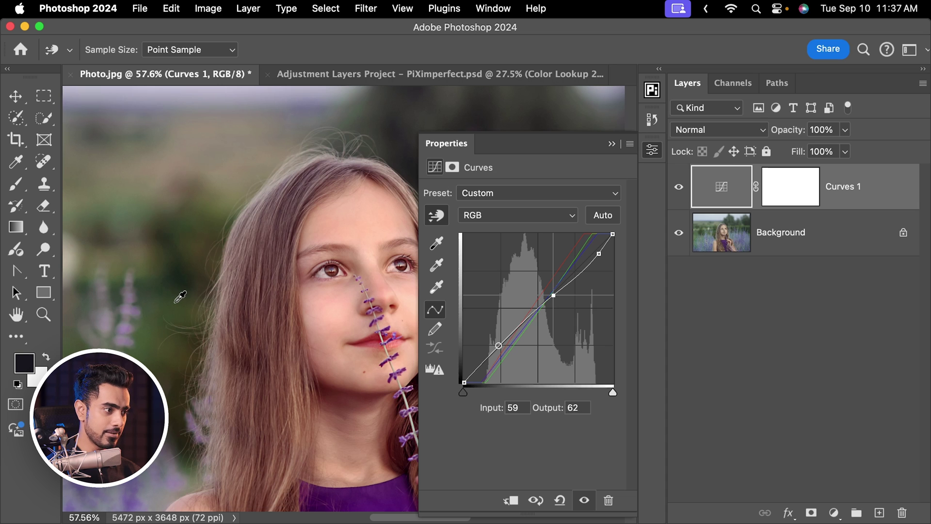
left_click_drag(180, 297, 182, 307)
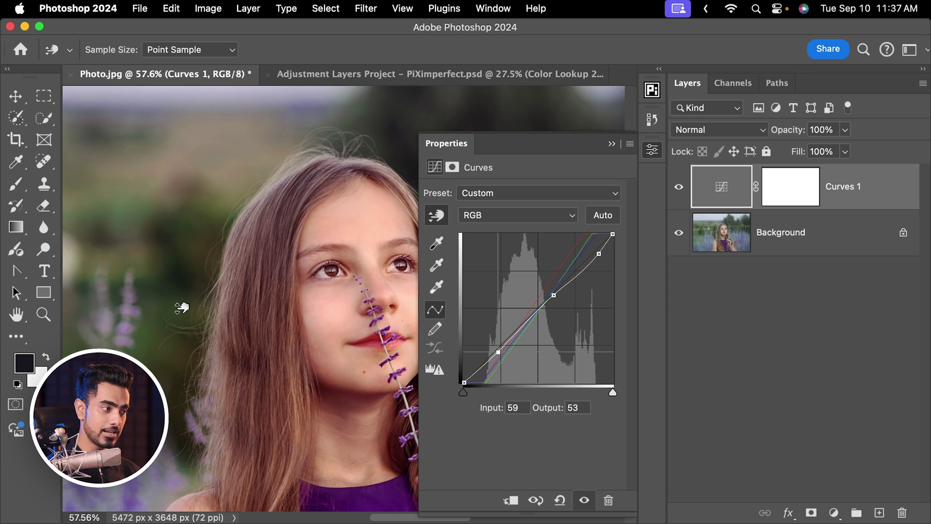
left_click(612, 144)
key("super+0")
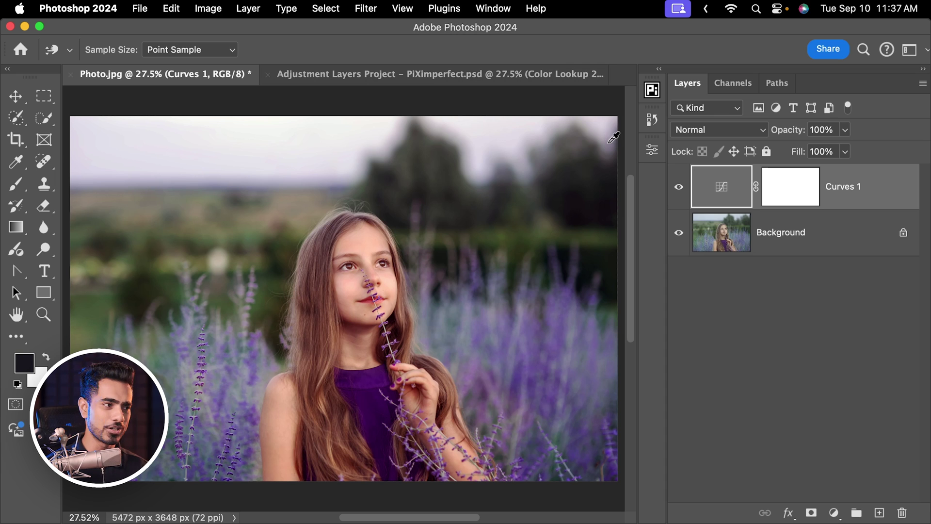
- Refine the RGB curve by raising the black point and shadow point, and set the midtone point to input 154, output 145
double_click(722, 186)
scroll(245, 270, "right", 3)
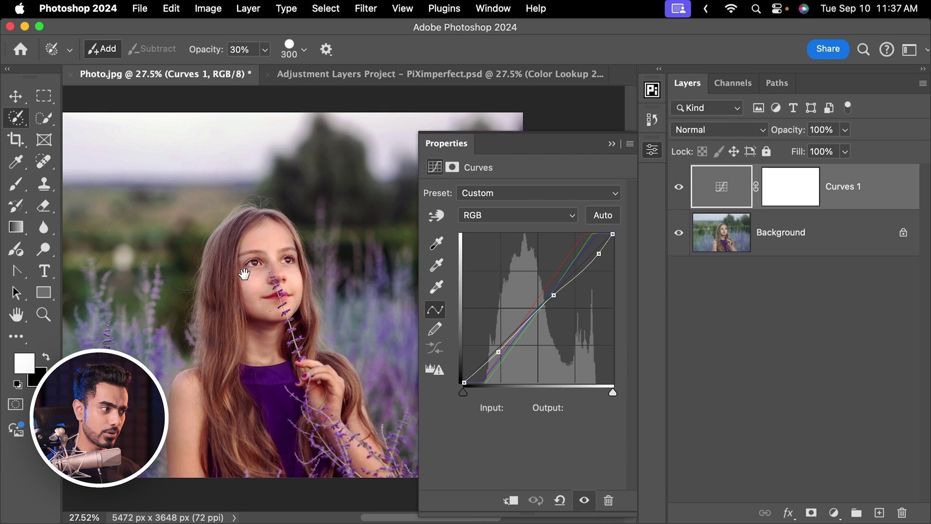
left_click_drag(463, 382, 504, 346)
left_click_drag(554, 289, 554, 298)
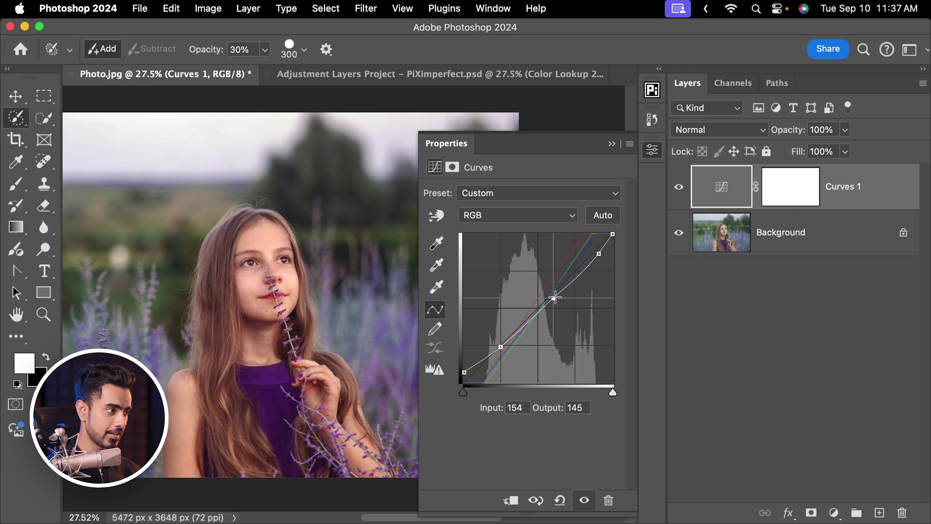
left_click(599, 254)
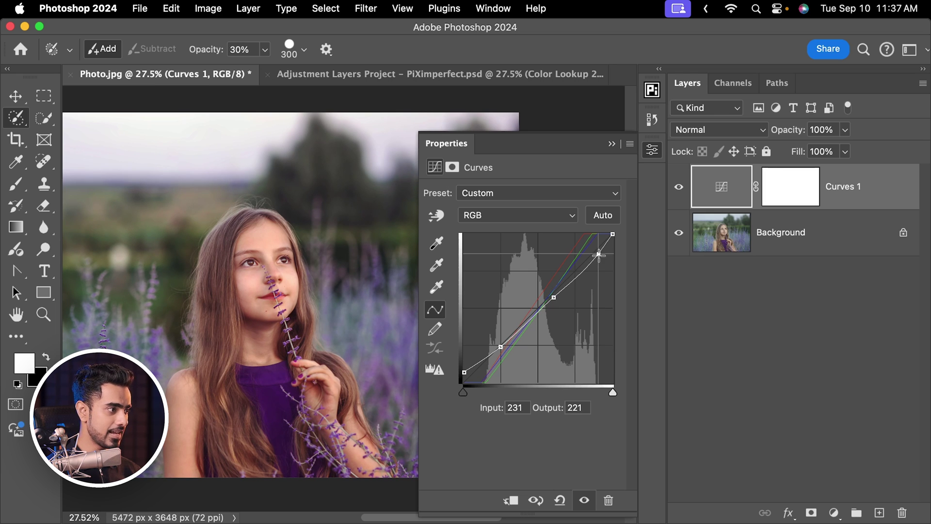
left_click(613, 144)
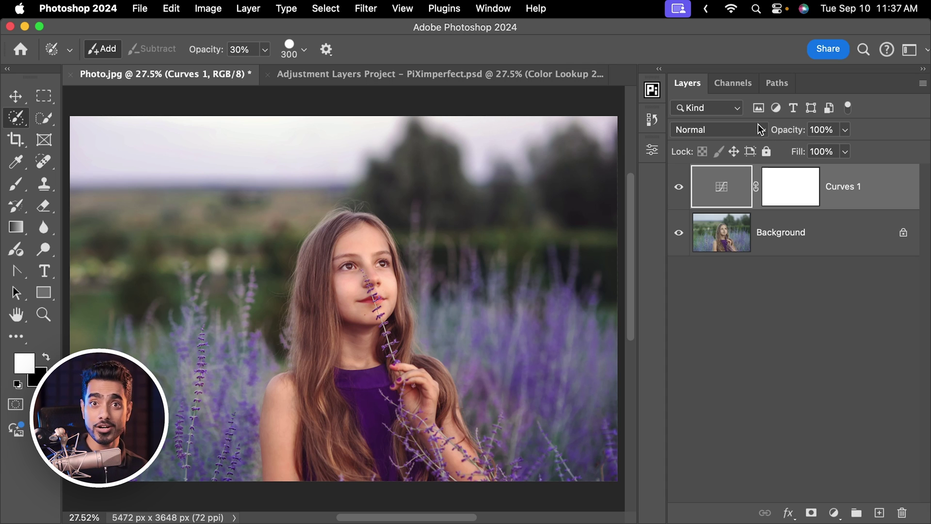
- Reduce the opacity of the Curves 1 layer to 80%
left_click(16, 97)
key("x")
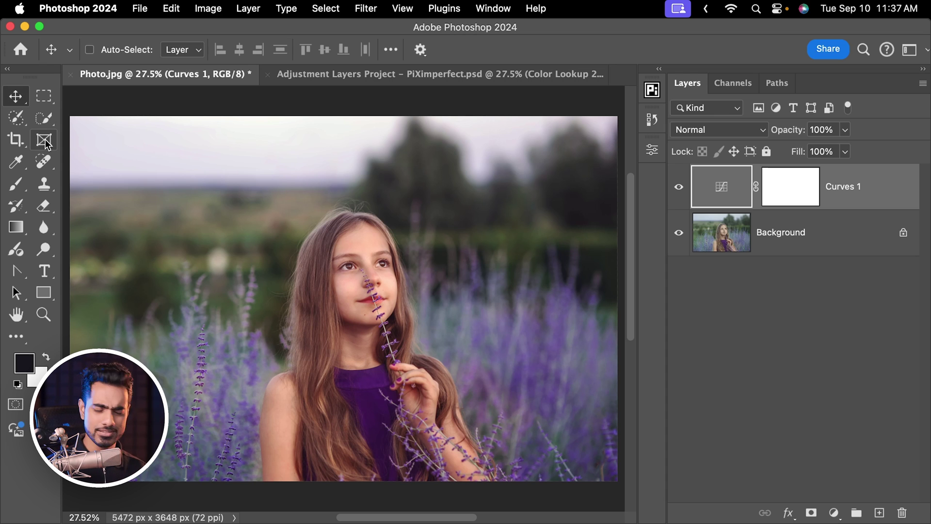
key("5")
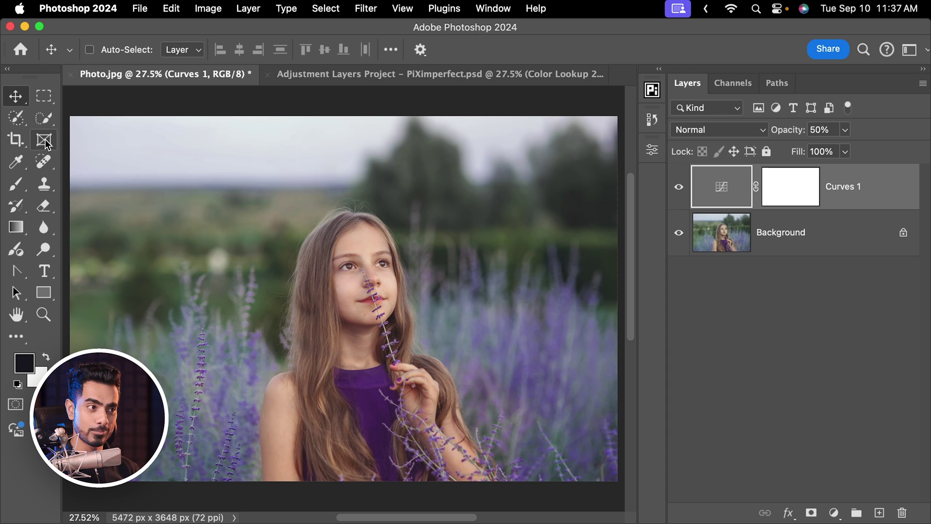
key("7")
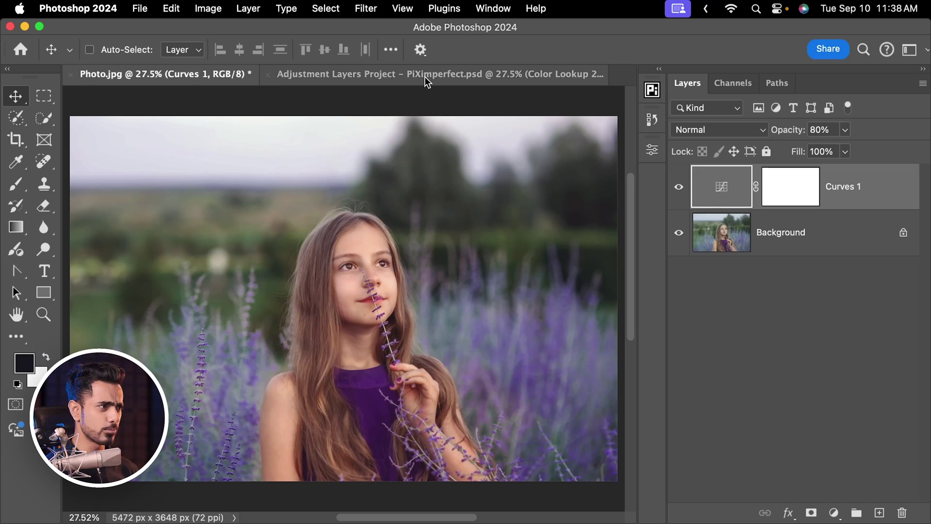
- Switch to Adjustment Layers Project - PiXimperfect.psd and examine its stack of adjustment layers
left_click(427, 77)
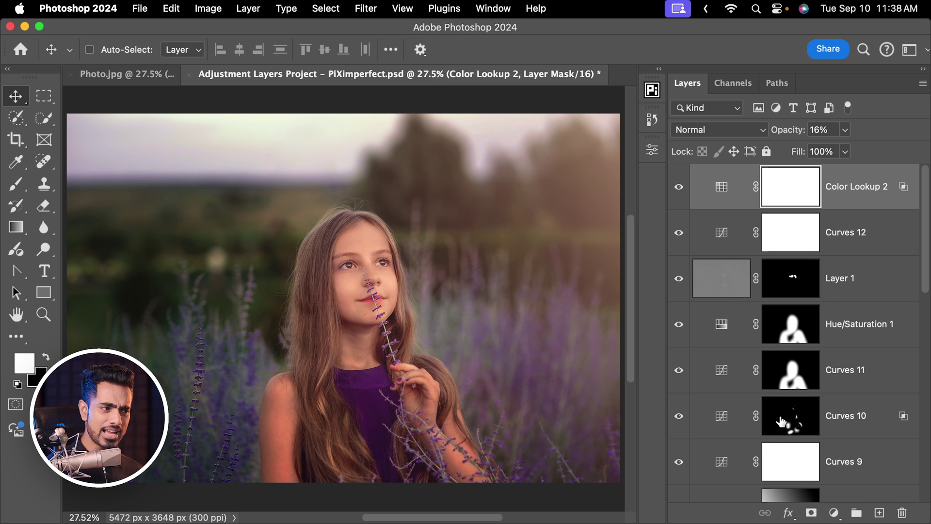
left_click_drag(925, 218, 896, 457)
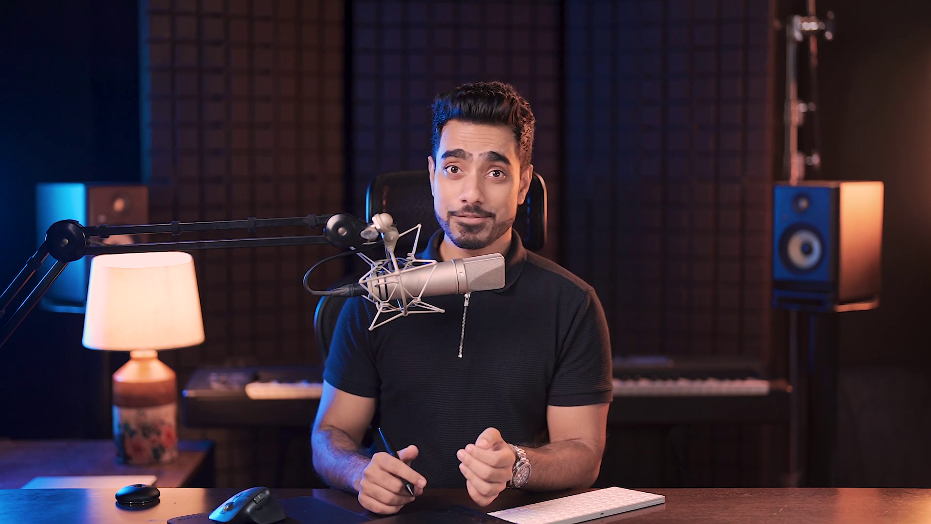
- In a new ChatGPT conversation with the girl's photo attached, send the prompt "Give me simple steps to edit this in Photoshop."
type("Give me simple steps to edit this in Photoshop.")
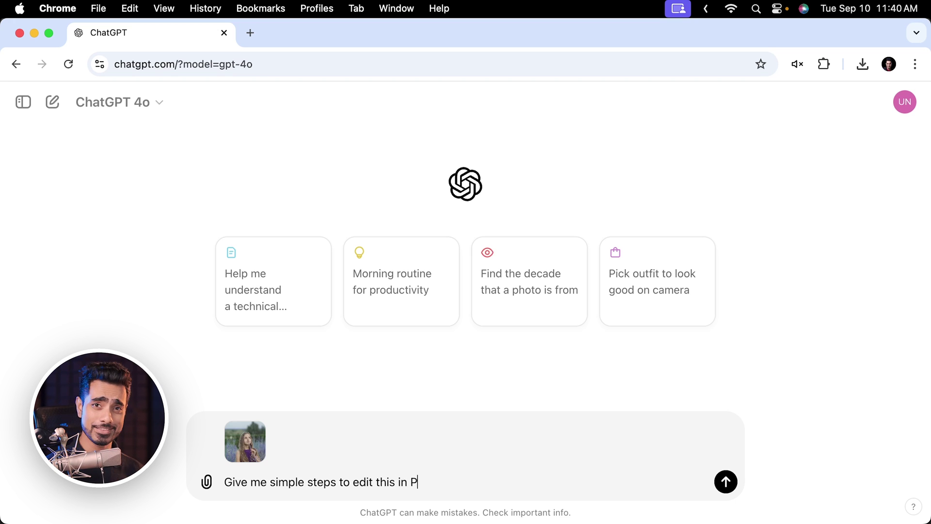
key("Return")
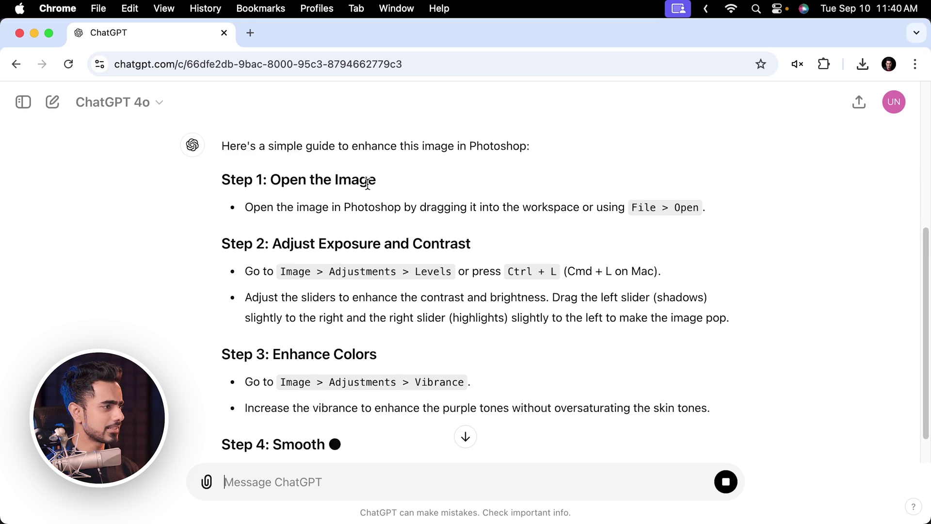
- Read through ChatGPT's editing steps and send the follow-up "Please give me exact values and numbers"
scroll(340, 213, "up", 2)
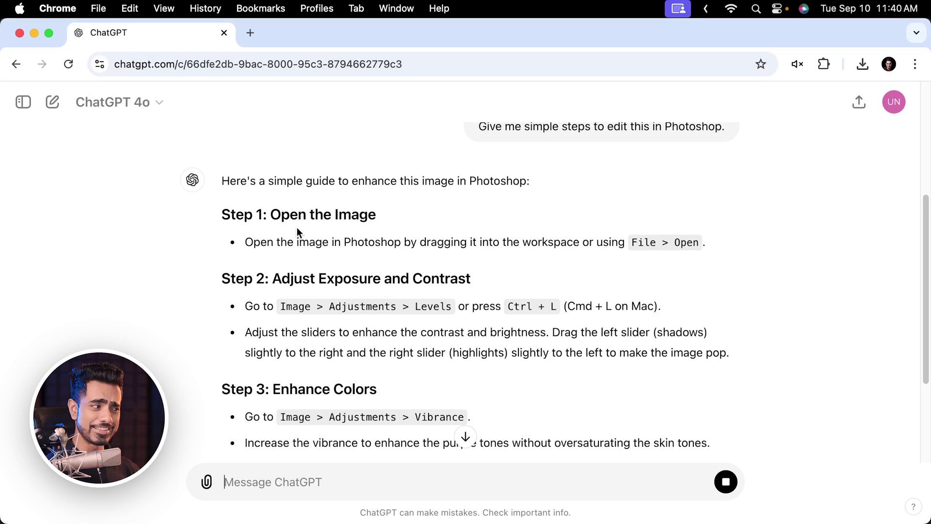
scroll(327, 305, "down", 1)
scroll(363, 317, "down", 2)
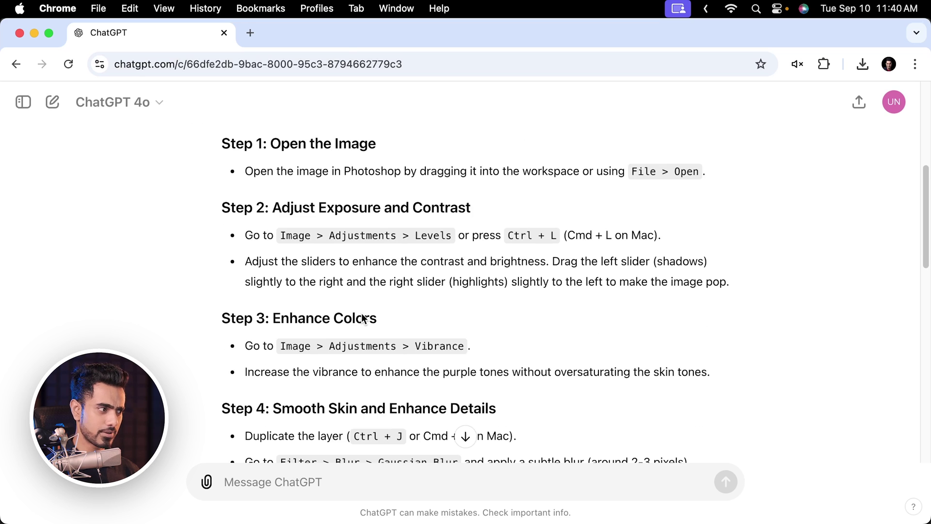
scroll(365, 332, "down", 1)
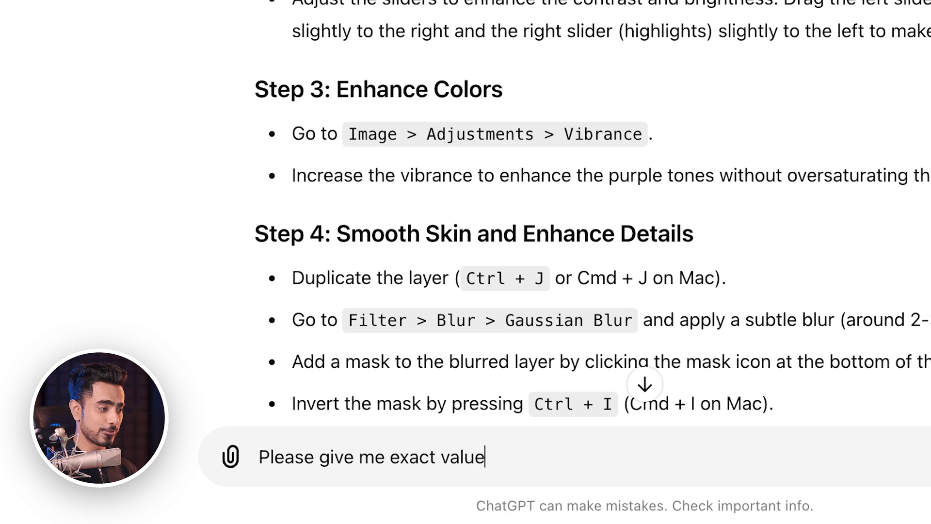
type("s and numbers")
key("Return")
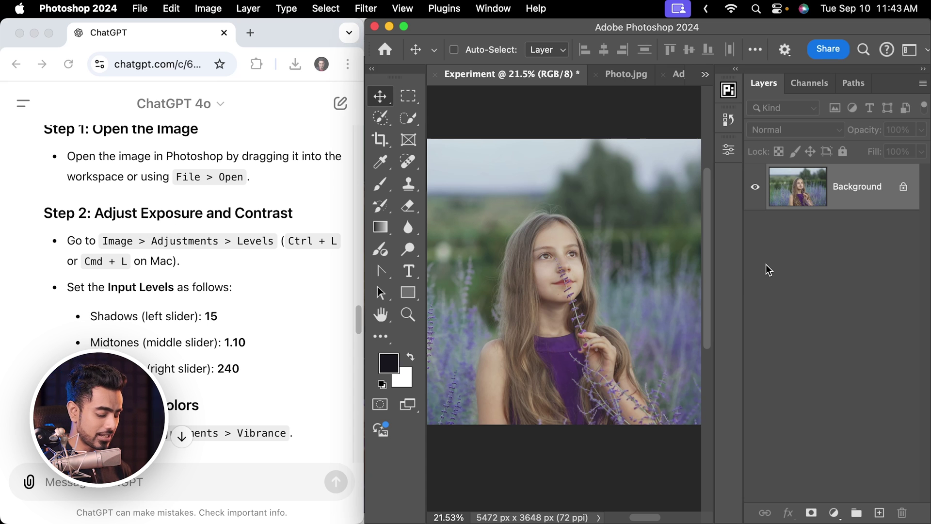
- In Photoshop, apply Levels to the Background layer with input shadows 15, midtones 1.10 and highlights 240
key("super+l")
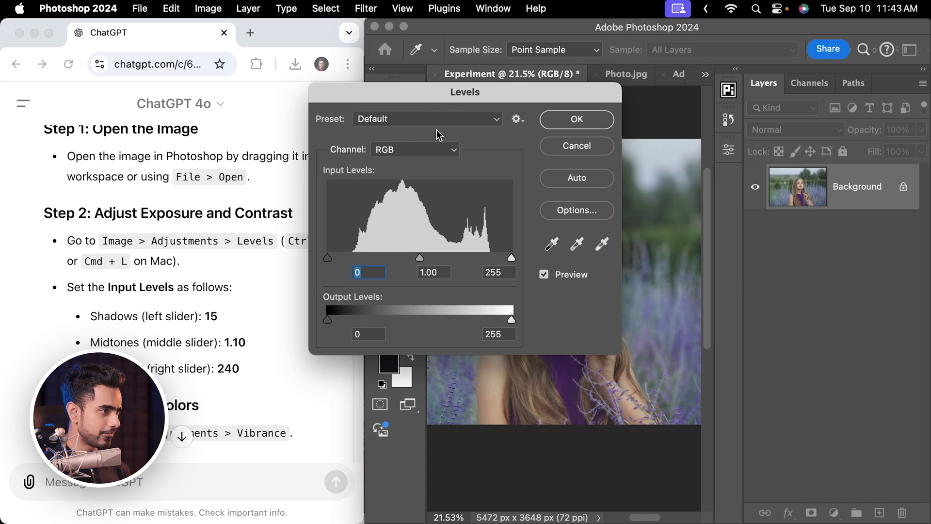
left_click_drag(438, 92, 593, 106)
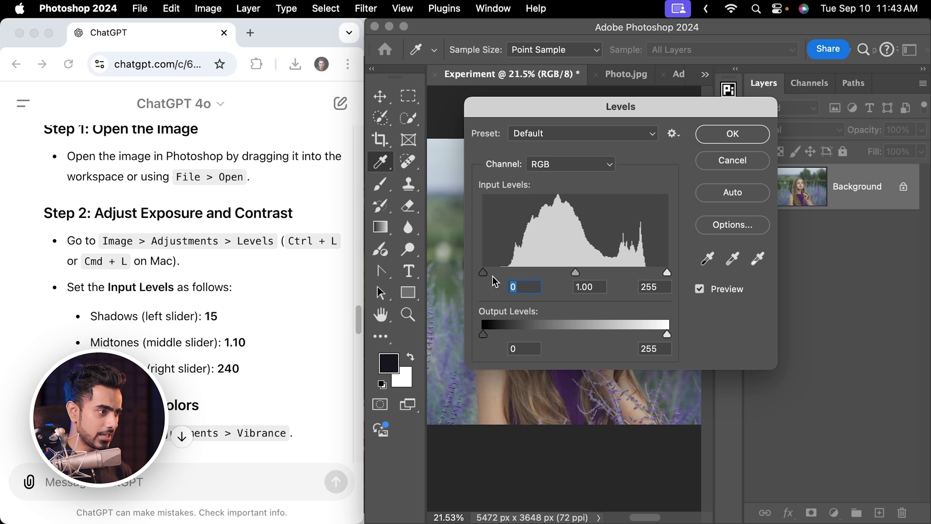
mouse_move(483, 272)
left_mouse_down()
mouse_move(504, 274)
mouse_move(494, 275)
left_mouse_up()
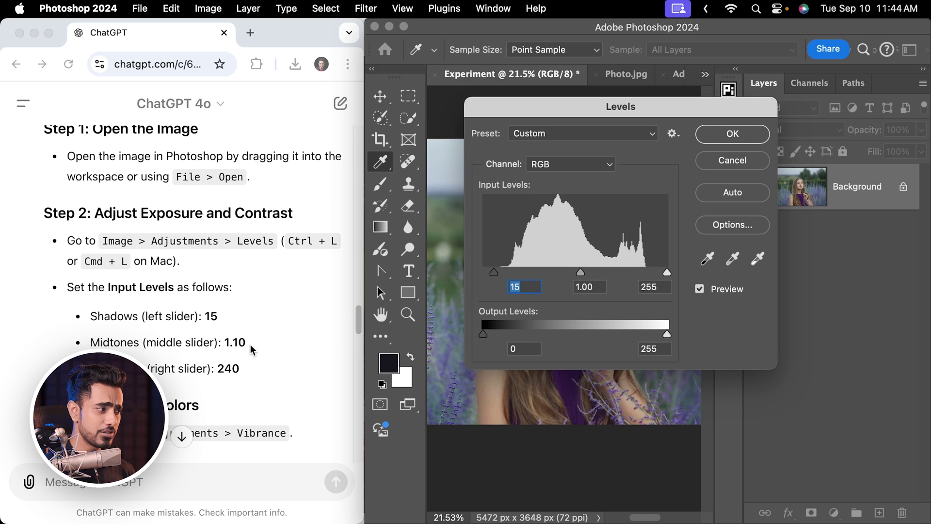
left_click_drag(576, 273, 574, 272)
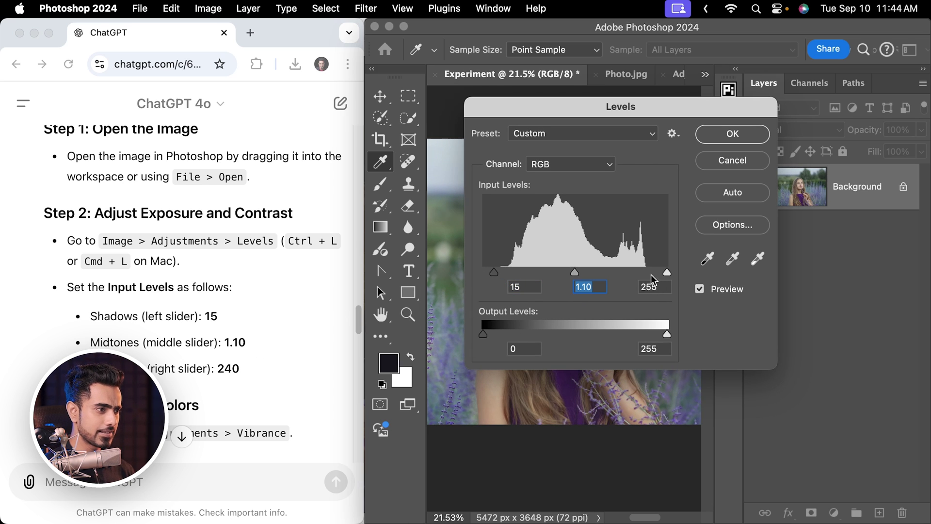
left_click_drag(665, 272, 656, 273)
left_click(733, 133)
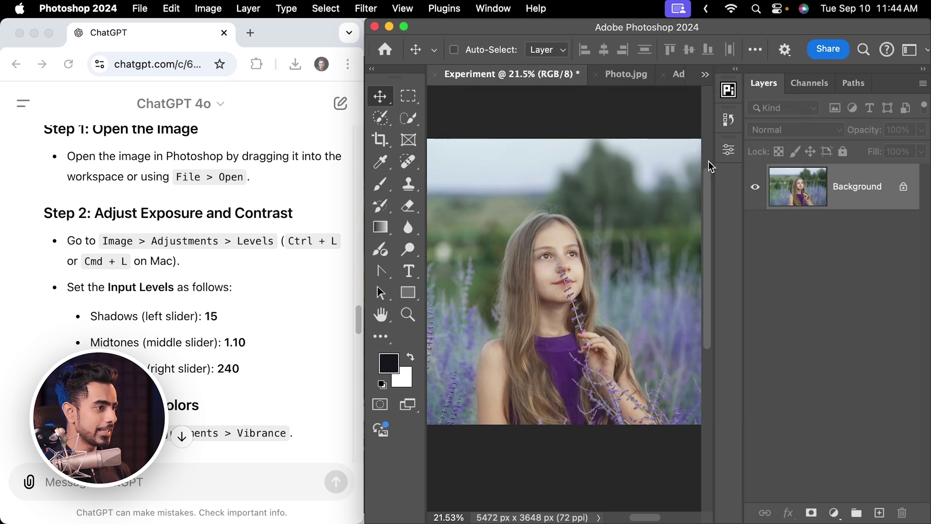
- Go to Step 4 of ChatGPT's guide and duplicate the Background layer in Photoshop as it instructs
left_click(267, 329)
scroll(267, 329, "down", 5)
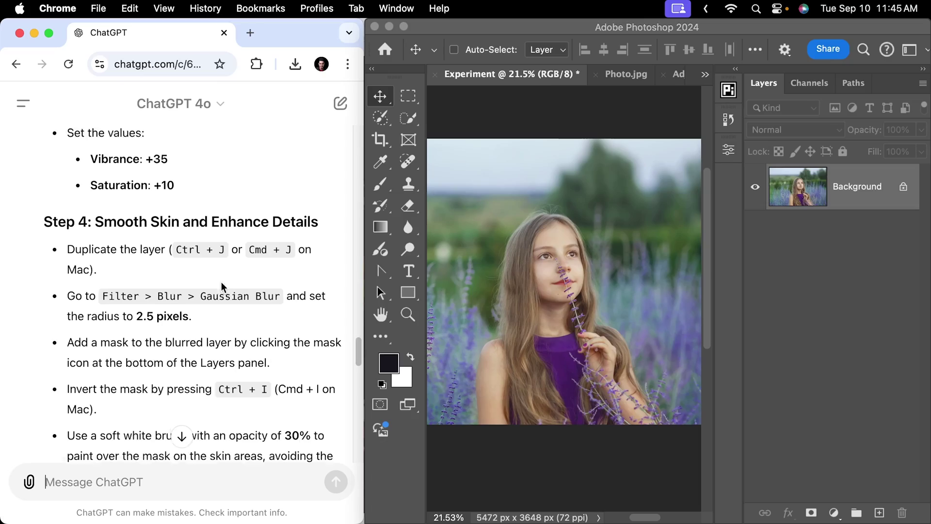
scroll(127, 214, "down", 1)
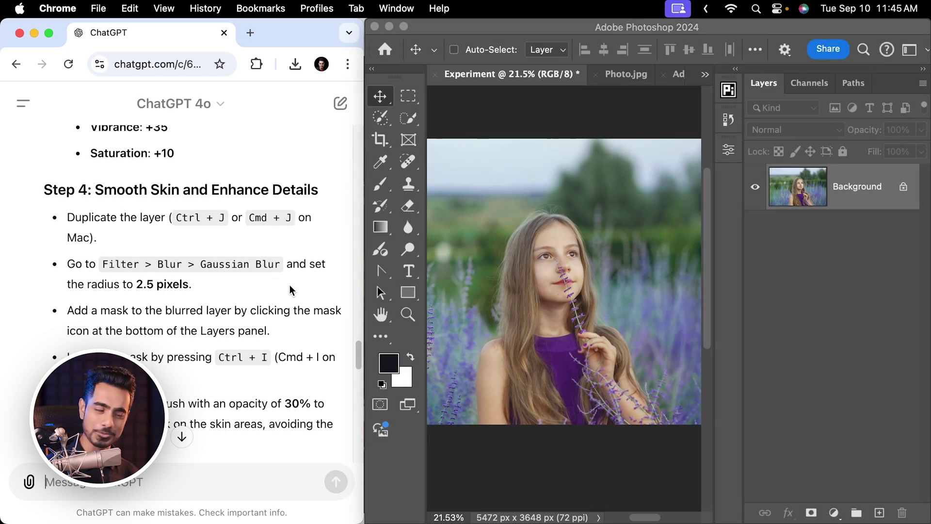
left_click(840, 204)
key("super+j")
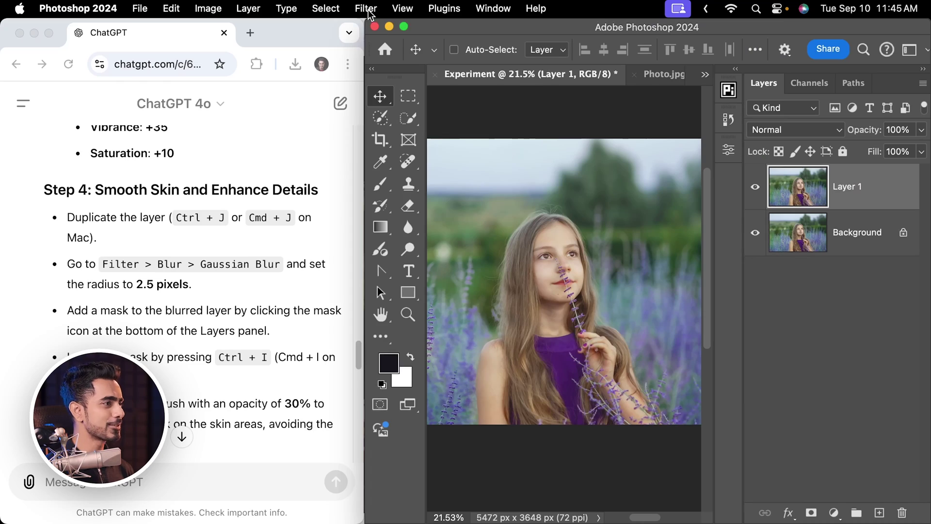
- Apply a Gaussian Blur with a 2.5 pixel radius to the duplicated layer and check the face up close
left_click(366, 8)
mouse_move(464, 182)
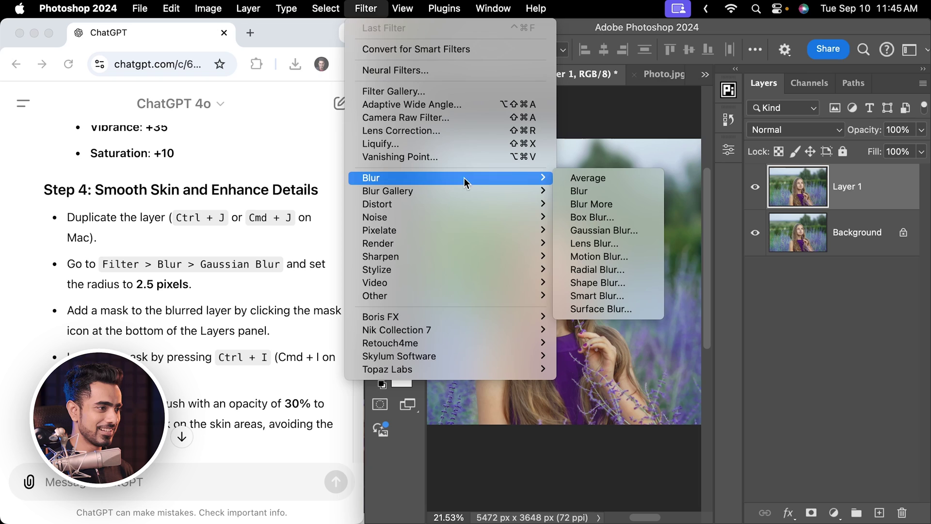
left_click(603, 230)
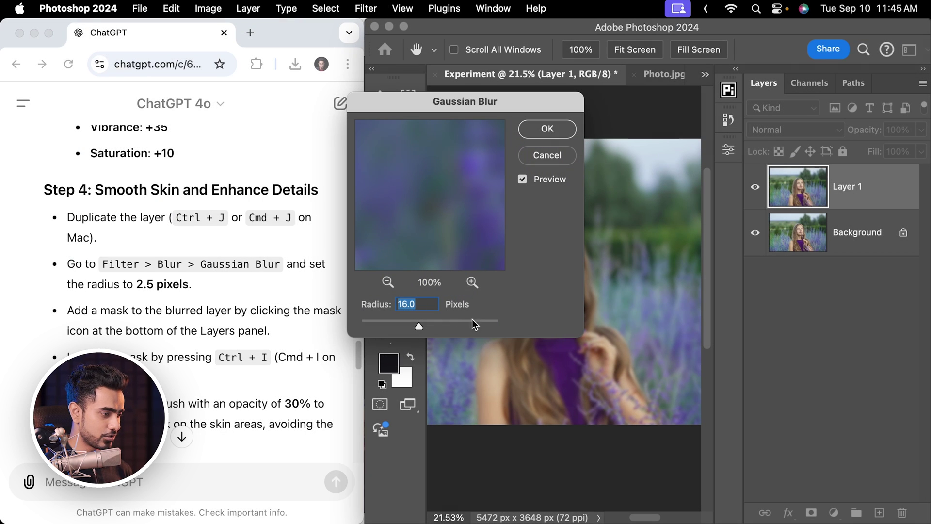
type("2.5")
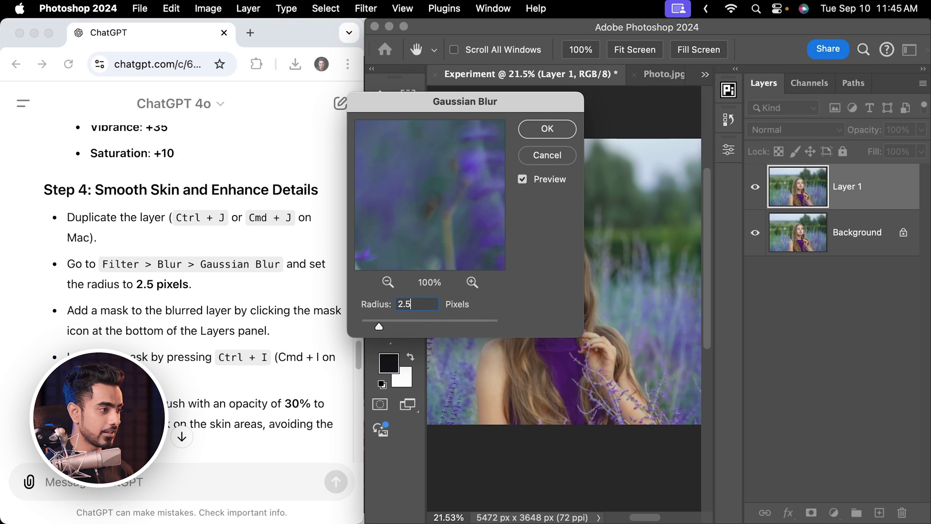
left_click(547, 129)
scroll(572, 281, "up", 10)
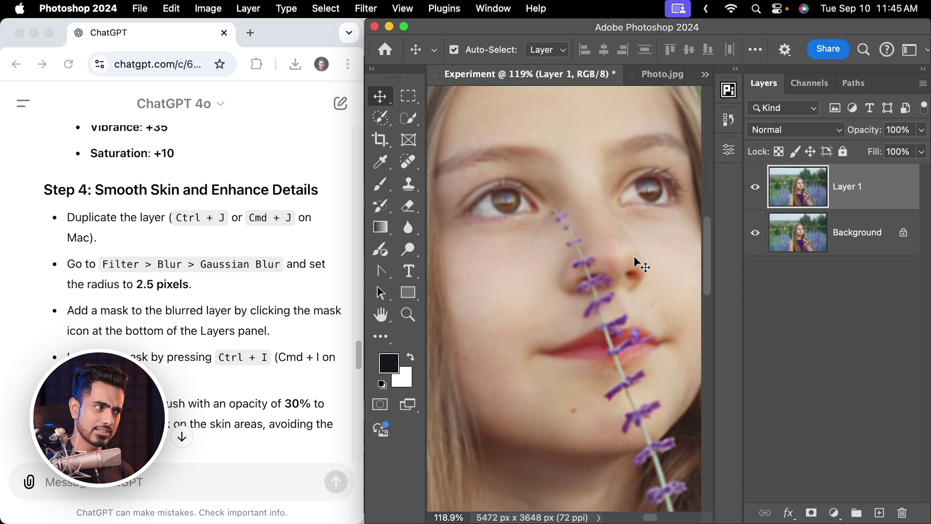
scroll(613, 232, "down", 10)
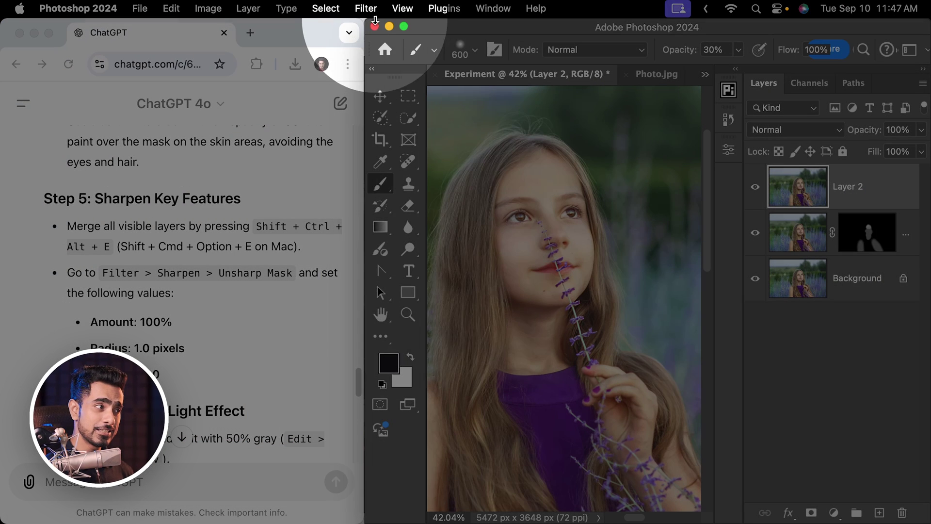
- Sharpen Layer 2 with Unsharp Mask at amount 100%, radius 1.0 pixels and threshold 0, and compare the face with the layer hidden and shown
left_click(366, 8)
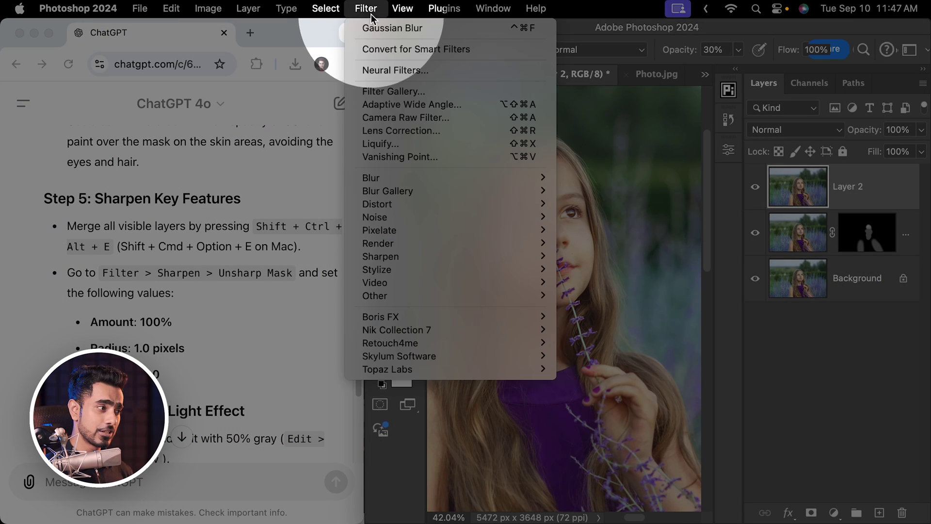
mouse_move(411, 257)
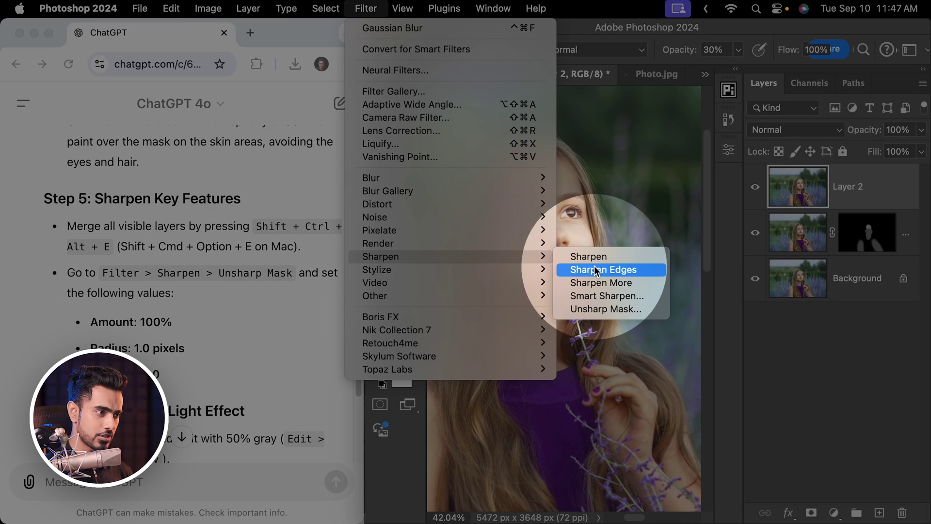
left_click(599, 310)
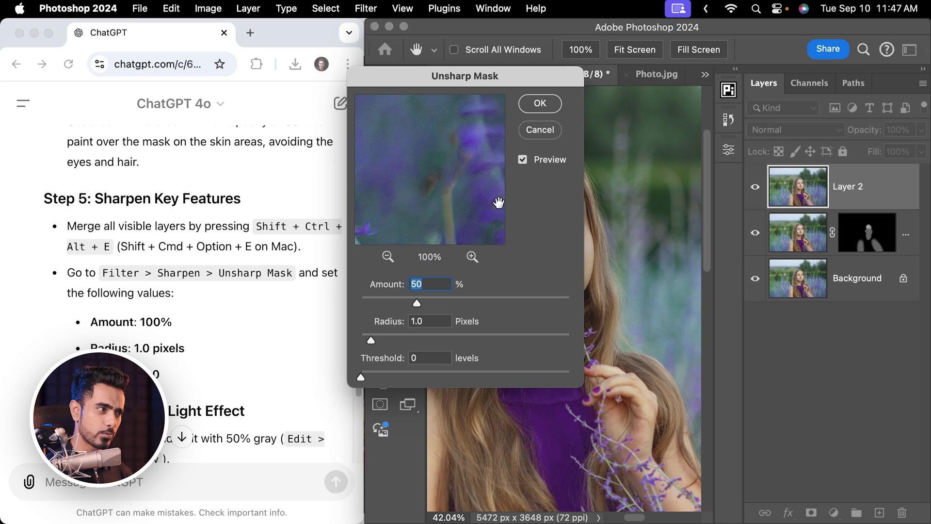
left_click_drag(449, 83, 563, 99)
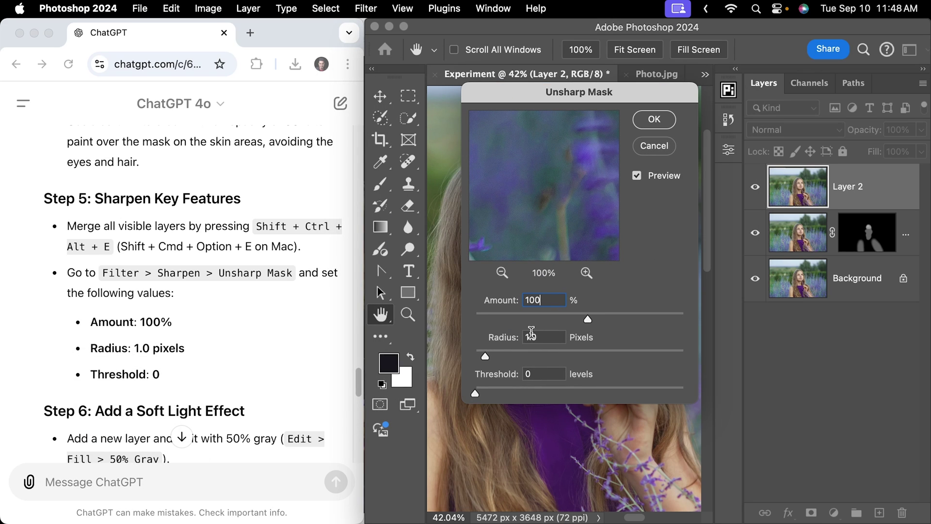
left_click(662, 121)
key("b")
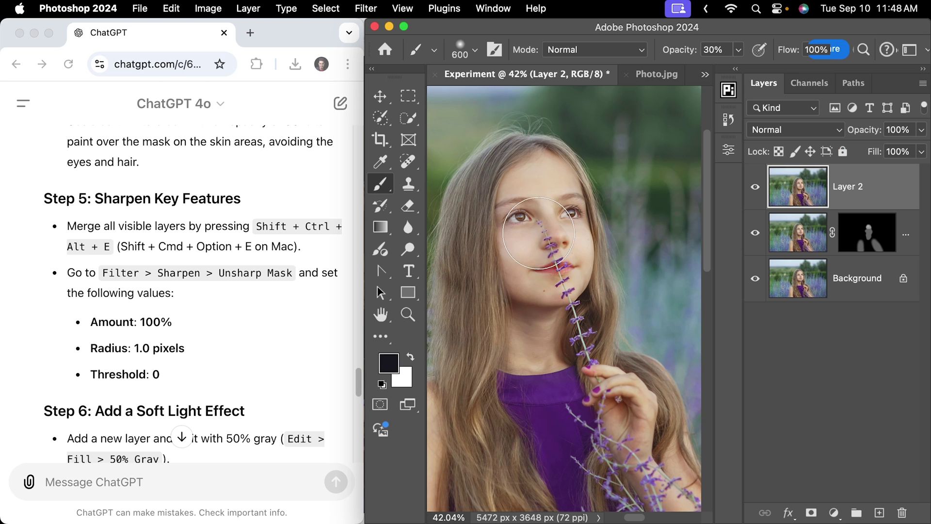
left_click_drag(541, 227, 586, 208)
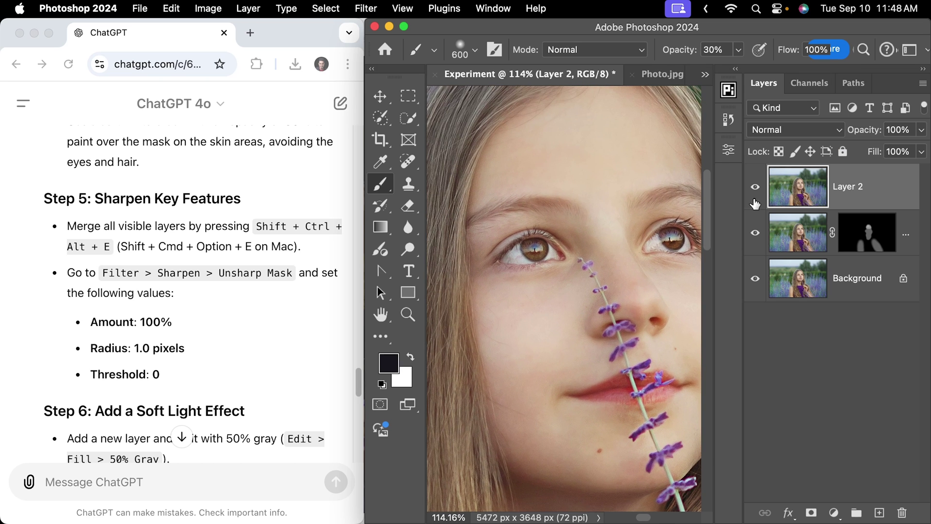
key("super+equal")
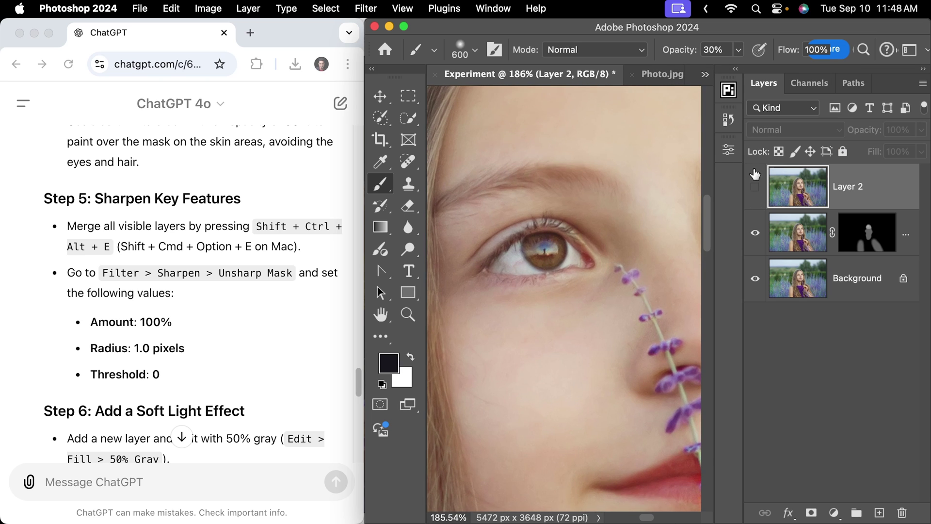
key("super+minus")
key("super+minus")
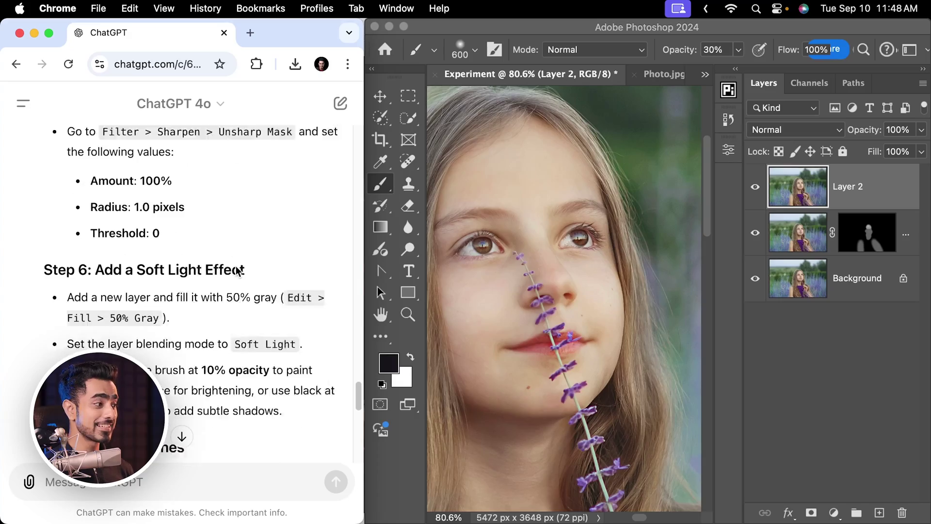
- Add a layer filled with 50% gray above Layer 2 and set its blend mode to Soft Light
scroll(142, 261, "down", 1)
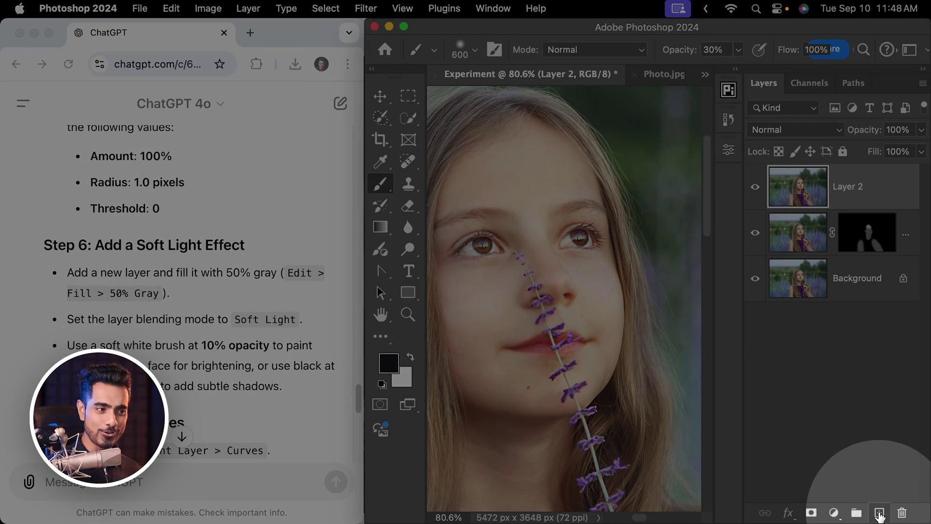
left_click(879, 512)
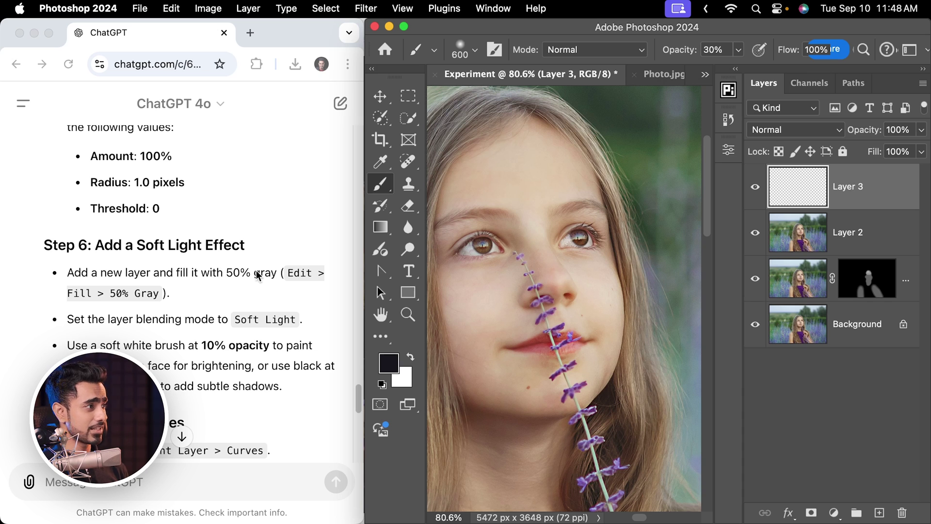
left_click(173, 9)
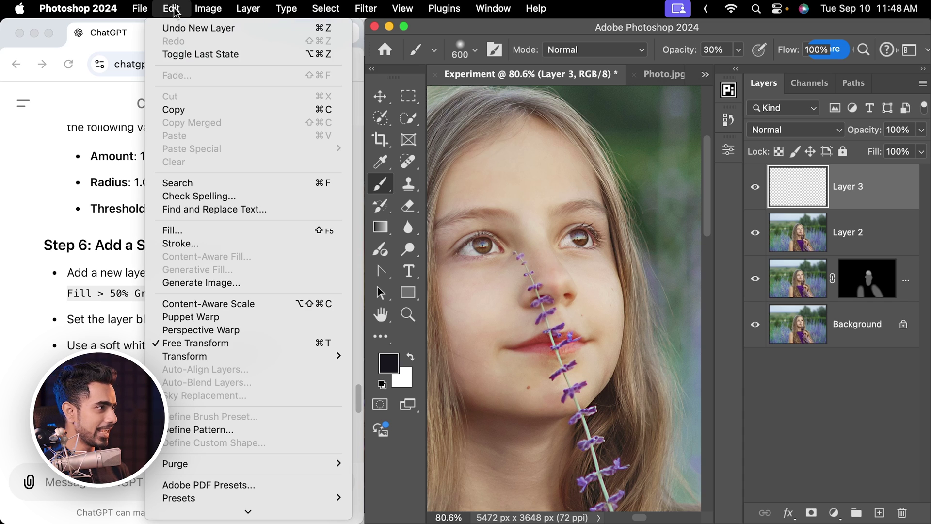
left_click(172, 230)
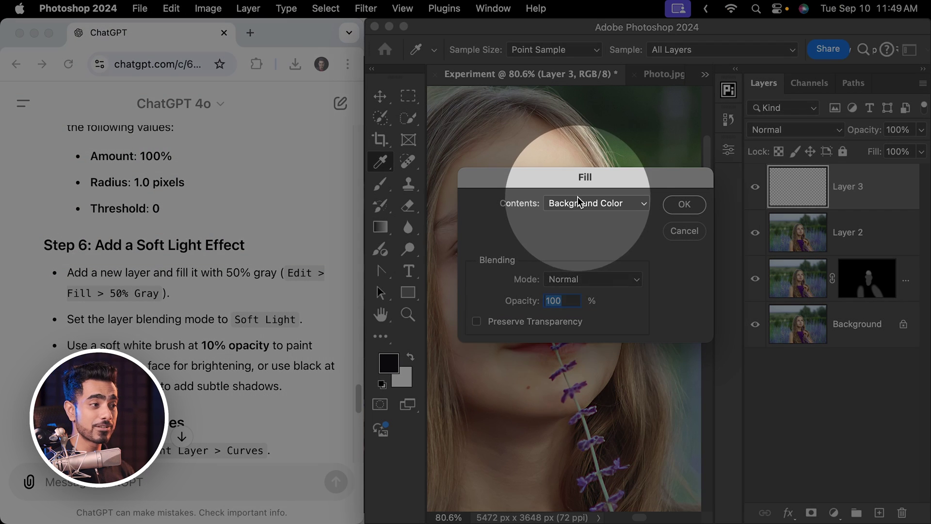
left_click(586, 202)
left_click(570, 314)
left_click(685, 204)
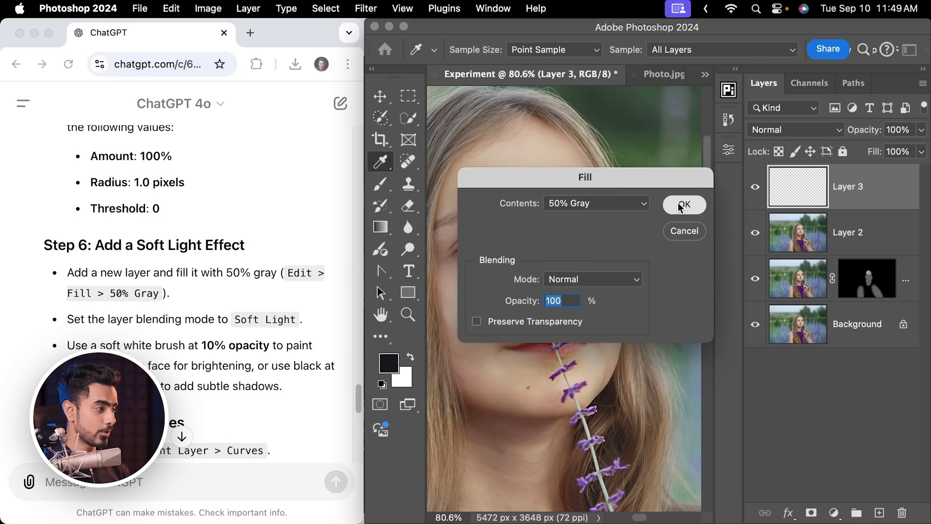
key("b")
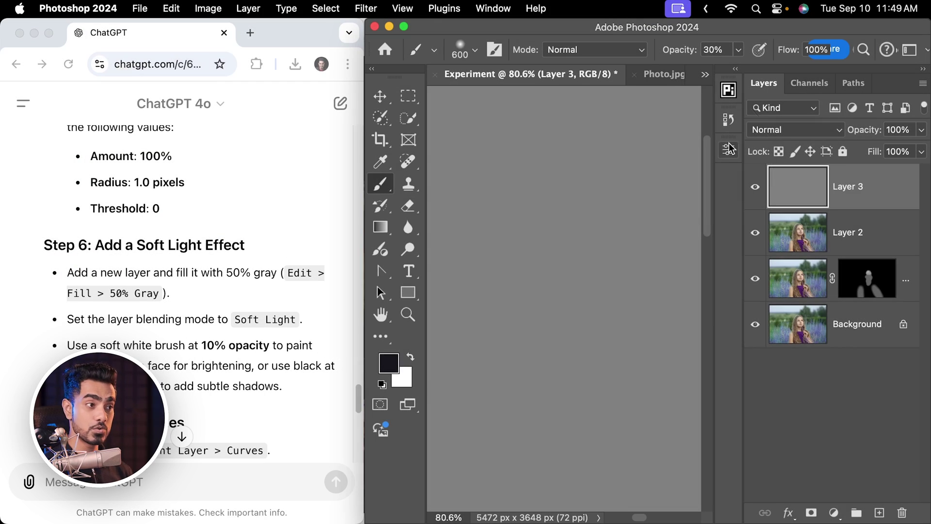
left_click(775, 130)
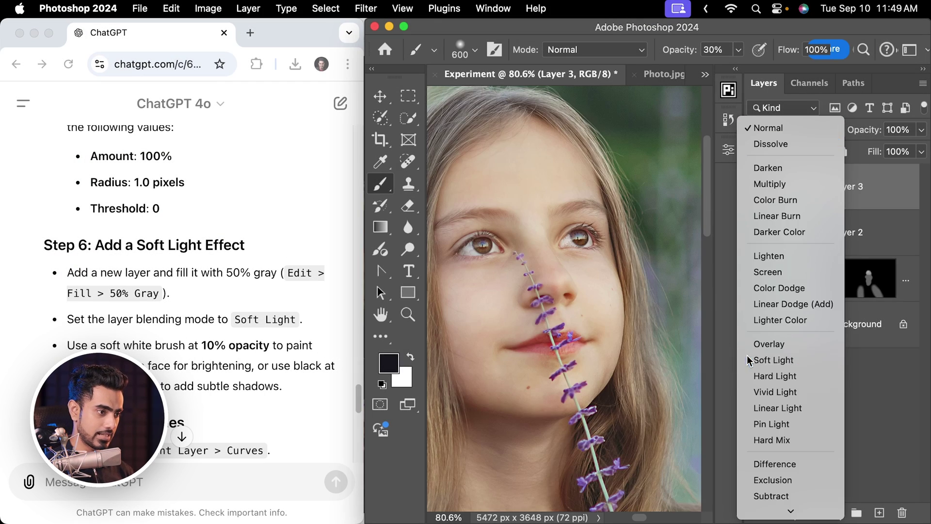
left_click(772, 358)
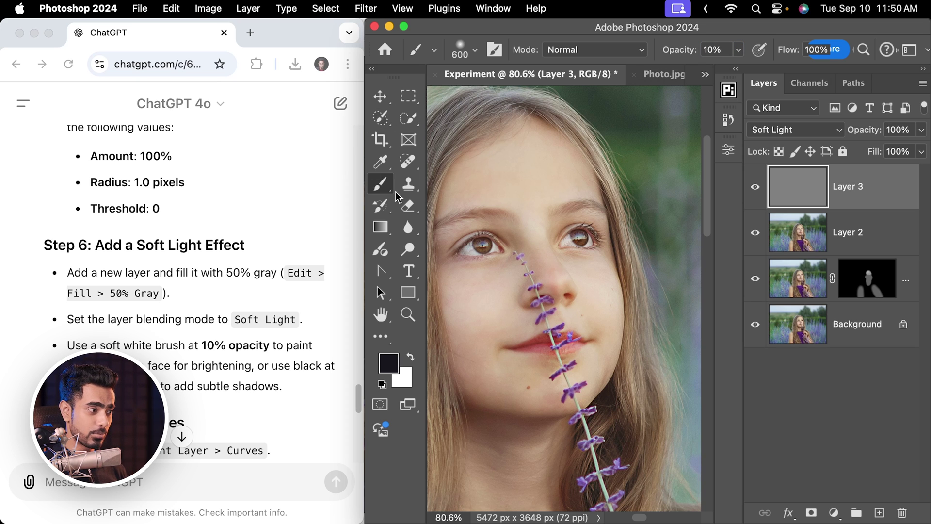
- Brighten the girl's face by painting white on the gray Soft Light layer with a size 900 brush at 10% opacity
left_click_drag(571, 250, 525, 260)
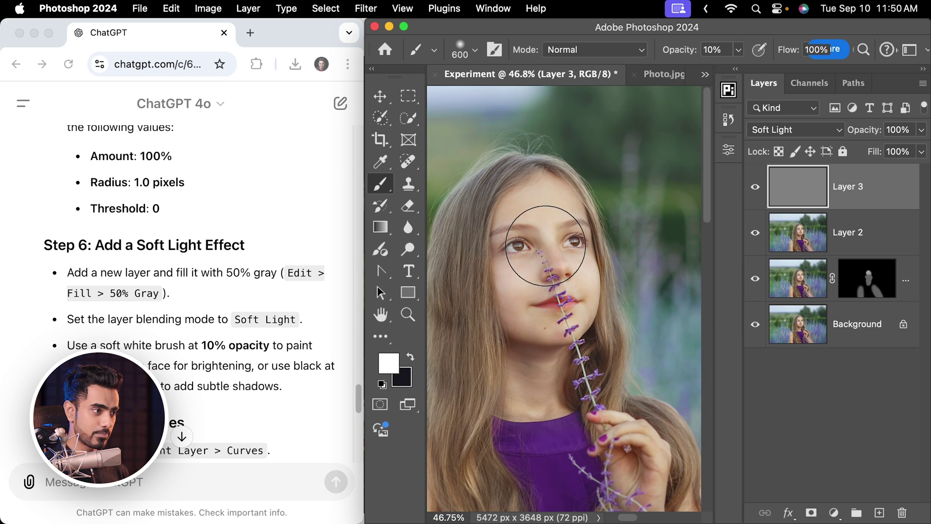
key("bracketright")
key("bracketright")
key("bracketright")
mouse_move(542, 300)
left_mouse_down()
mouse_move(553, 237)
mouse_move(563, 264)
left_mouse_up()
scroll(563, 264, "down", 5)
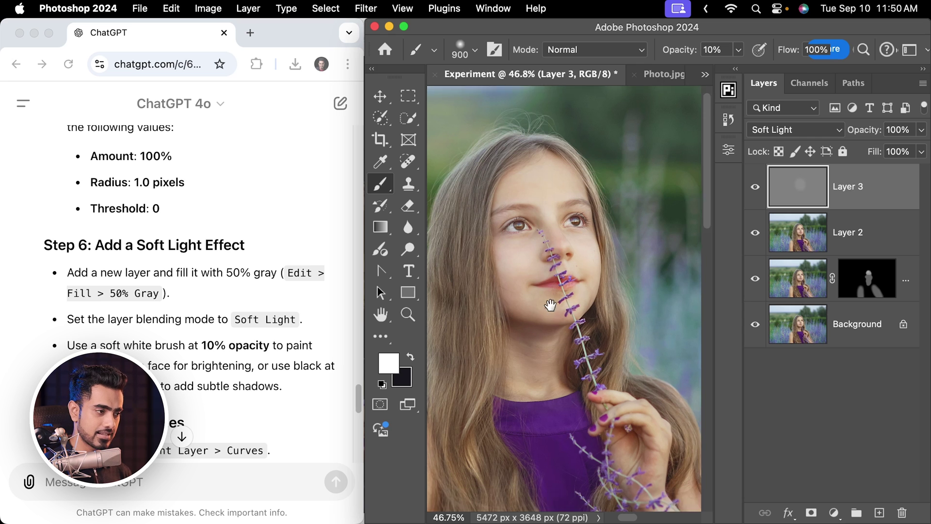
- Darken the surroundings of the girl on the gray Soft Light layer by painting black at 10% opacity, enlarging the brush to 1700
scroll(557, 305, "down", 5)
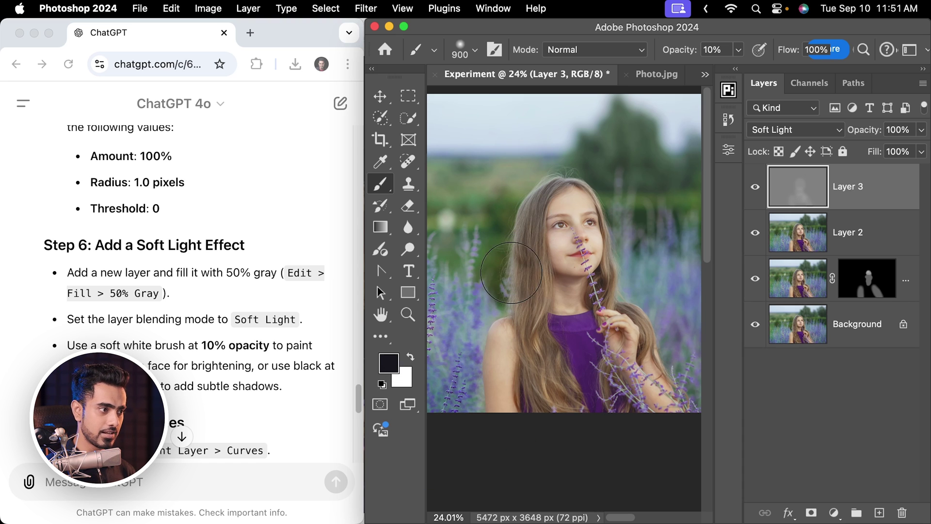
scroll(530, 341, "down", 2)
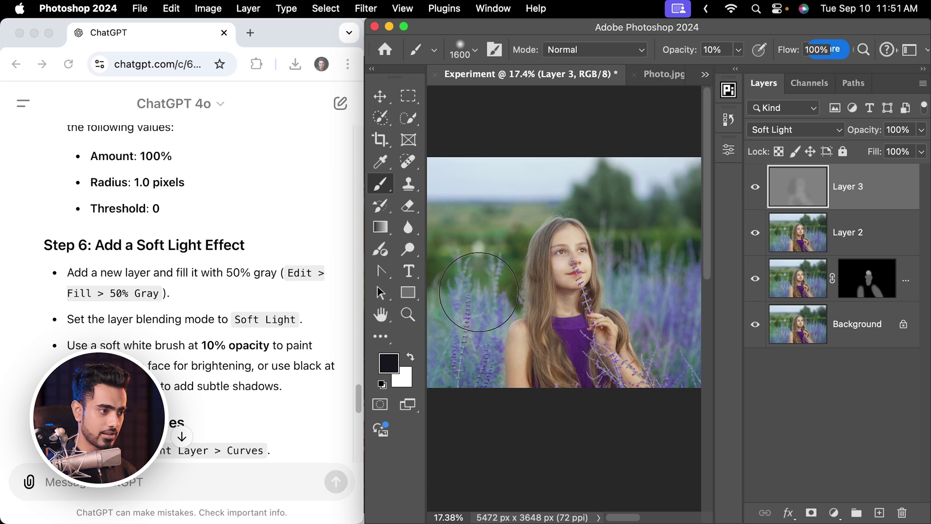
scroll(624, 291, "up", 1)
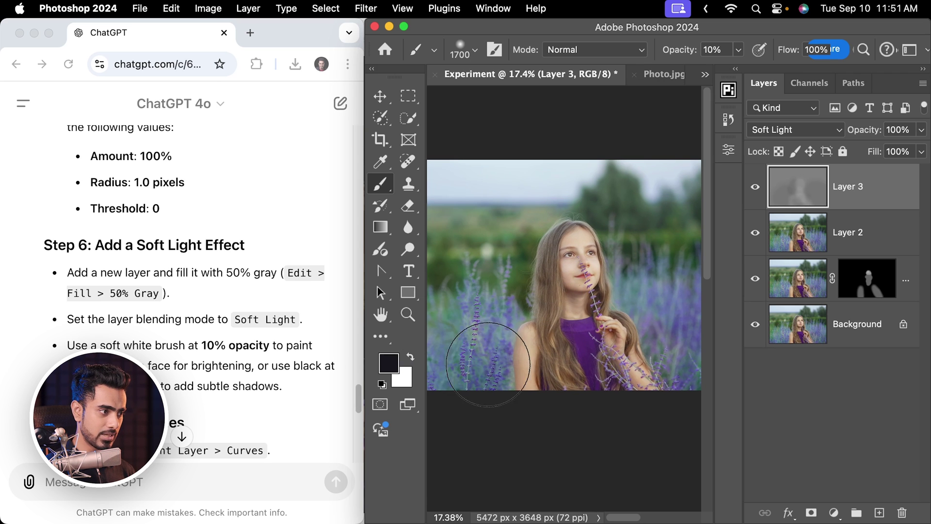
- Add a Curves adjustment layer above Layer 3 with a midpoint at input 128 and output 140, following ChatGPT's Step 7
left_click(232, 322)
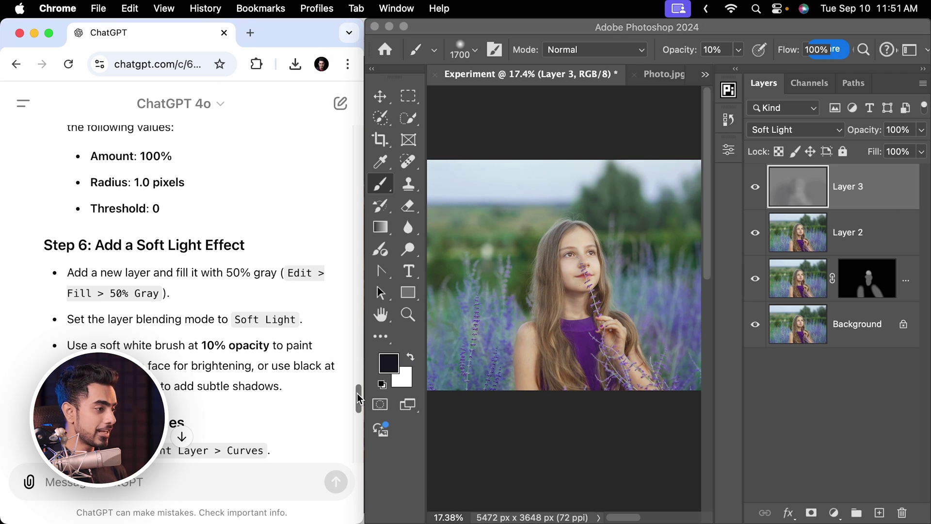
left_click_drag(358, 399, 358, 418)
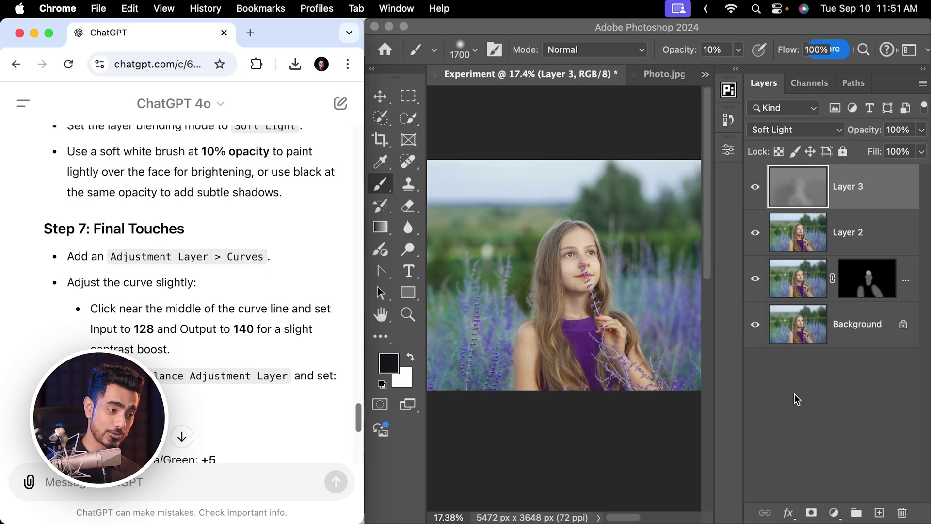
left_click(834, 512)
left_click(834, 513)
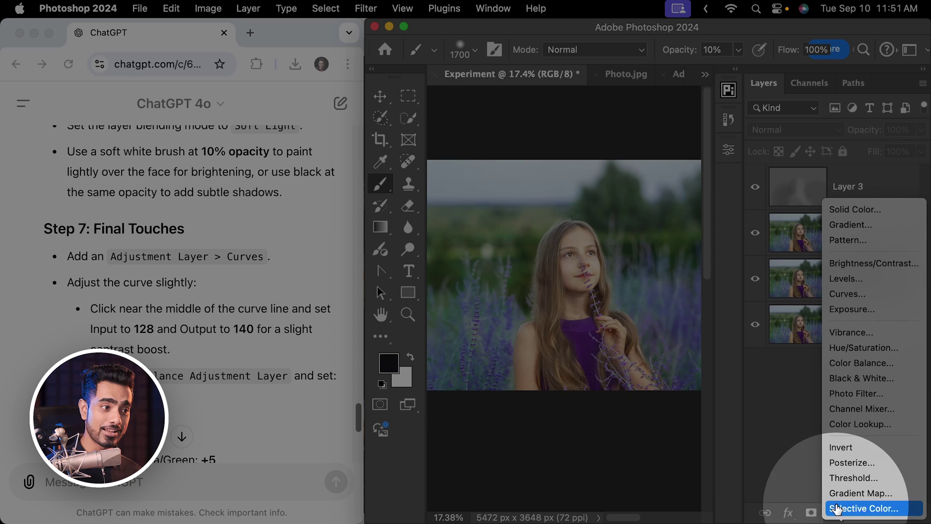
left_click(854, 294)
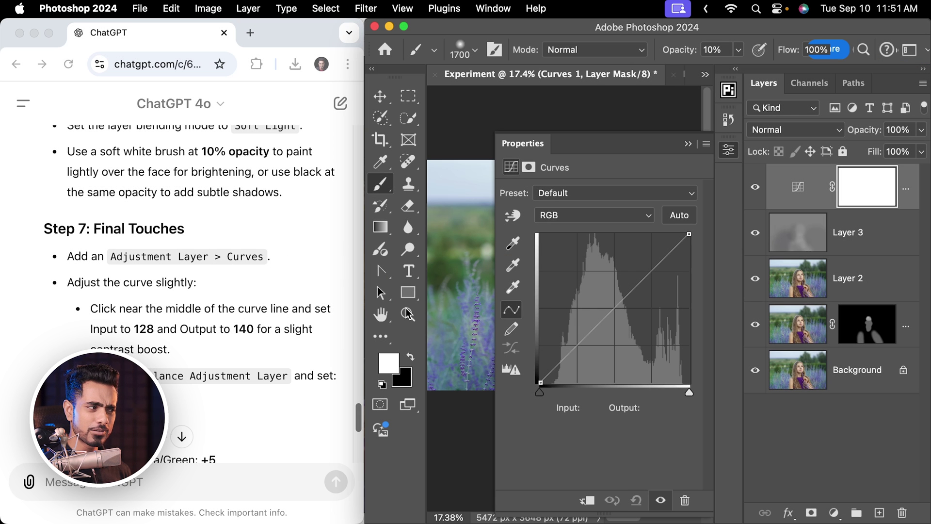
left_click(613, 310)
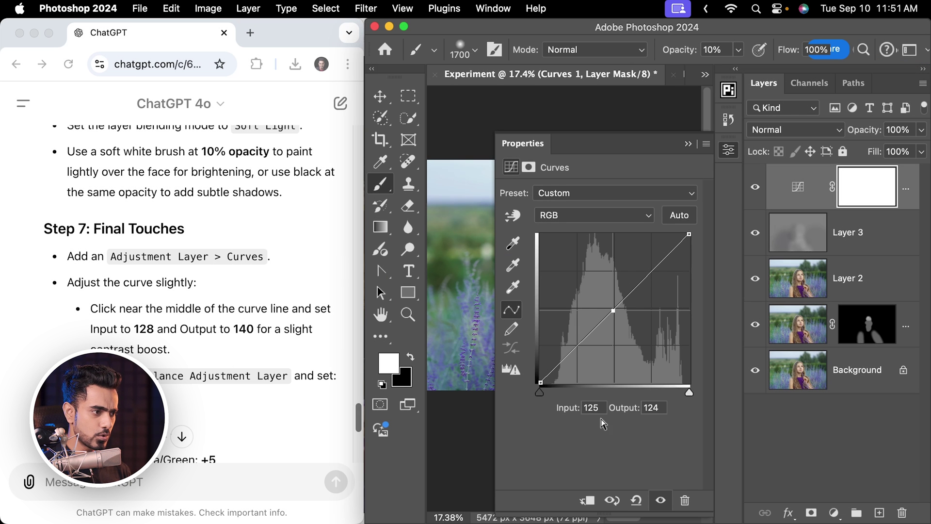
type("128")
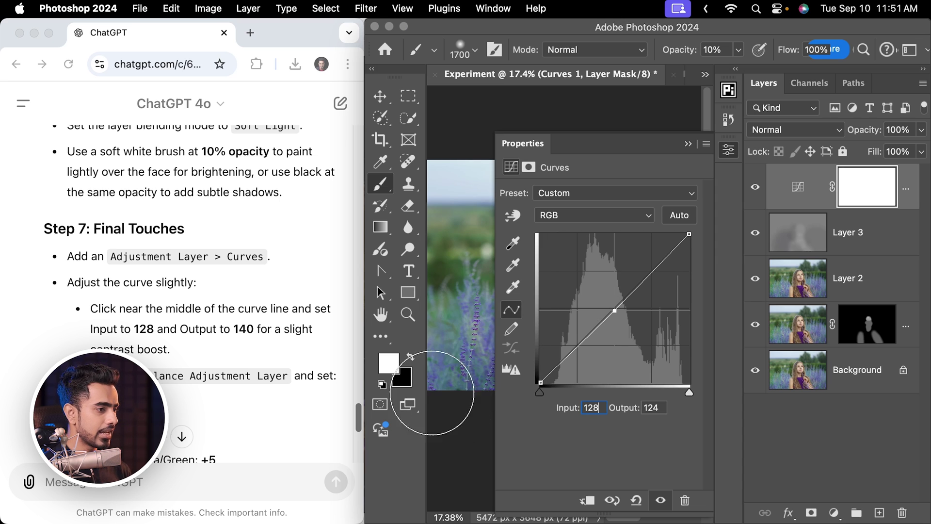
type("140")
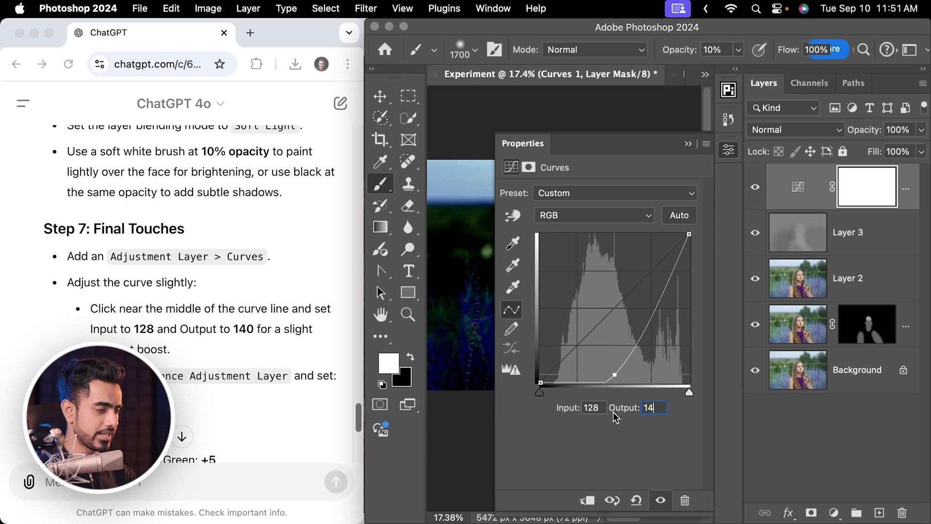
- Add a Color Balance adjustment layer with midtones at Cyan/Red -10, Magenta/Green +5 and Yellow/Blue -5
left_click(127, 378)
scroll(130, 384, "down", 5)
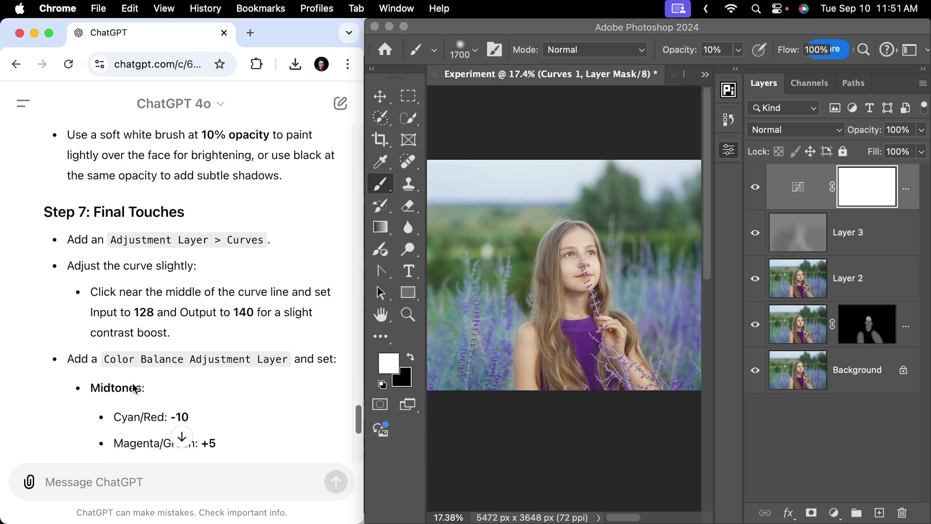
left_click(836, 475)
left_click(836, 512)
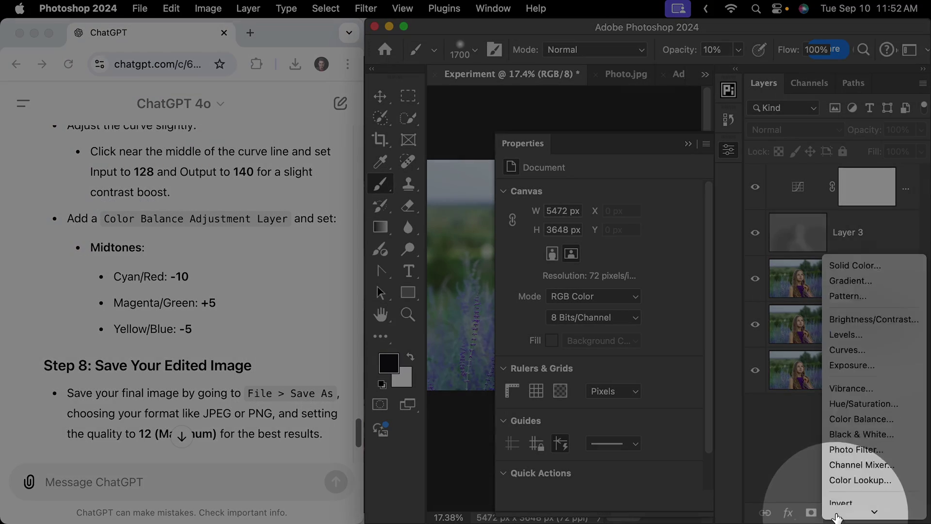
left_click(862, 364)
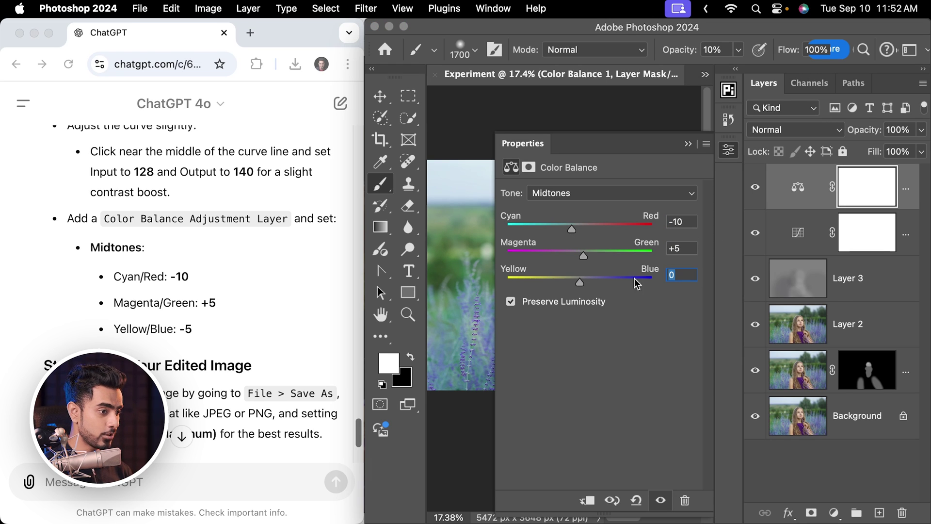
type("-5")
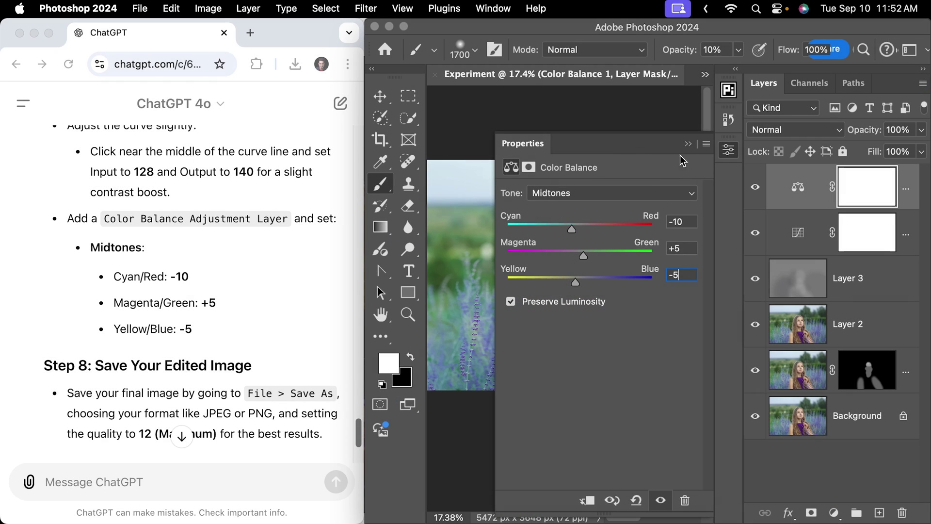
left_click(688, 144)
- Compare the portrait with the Color Balance layer hidden and shown
scroll(648, 295, "up", 2)
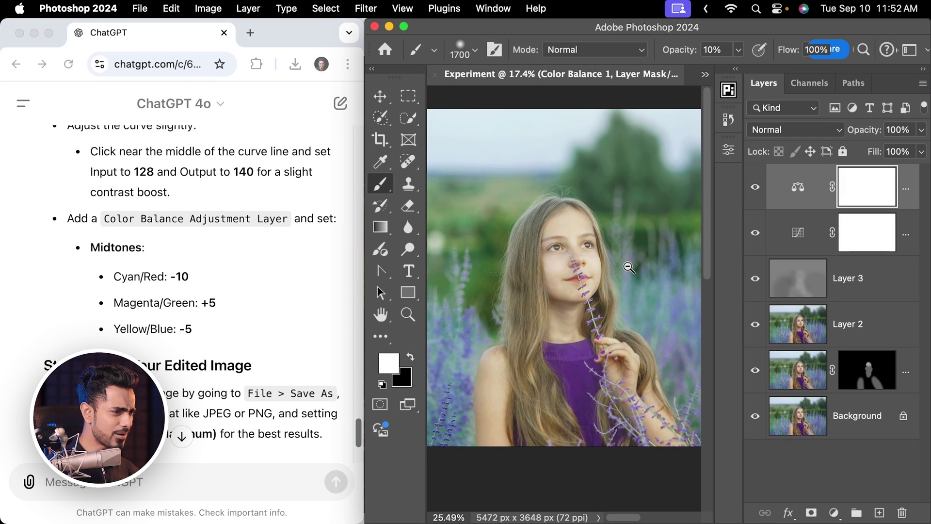
left_click(755, 188)
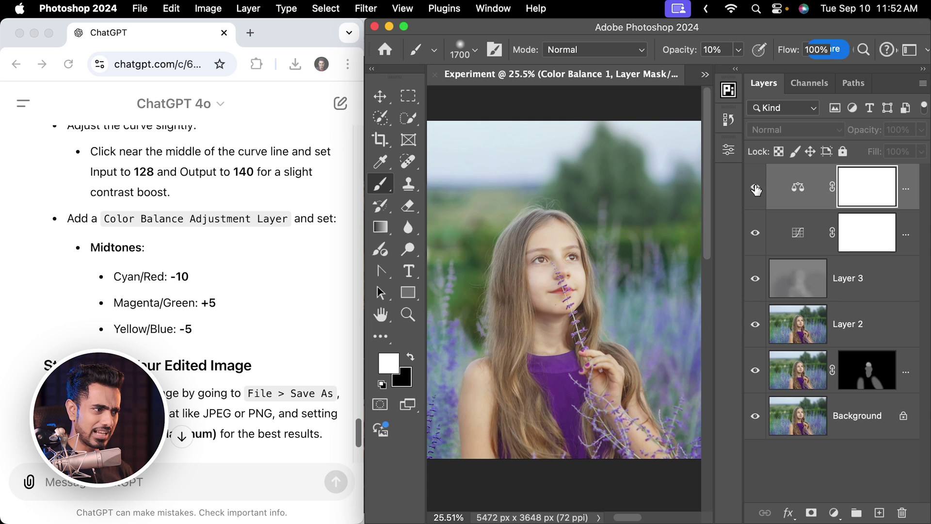
left_click(756, 189)
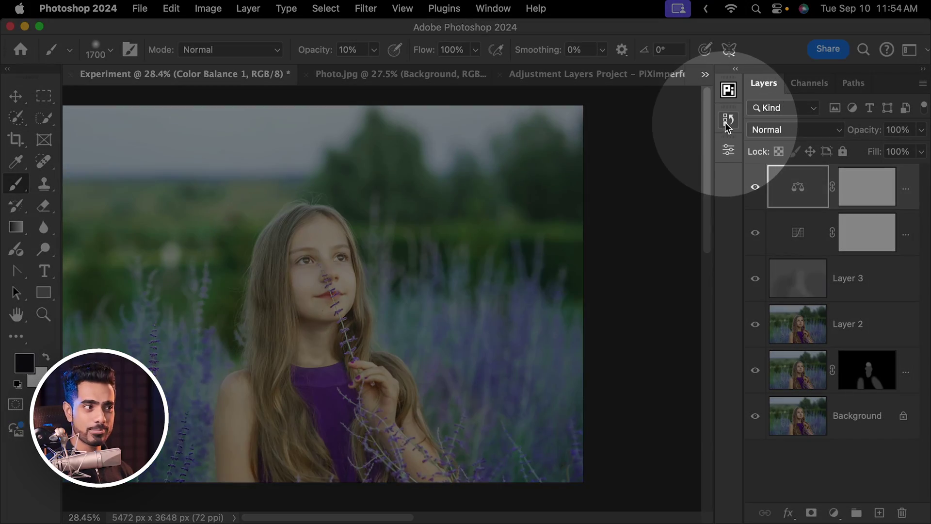
- Compare the original opening state of the Experiment document with its latest edited state through the history
left_click(727, 124)
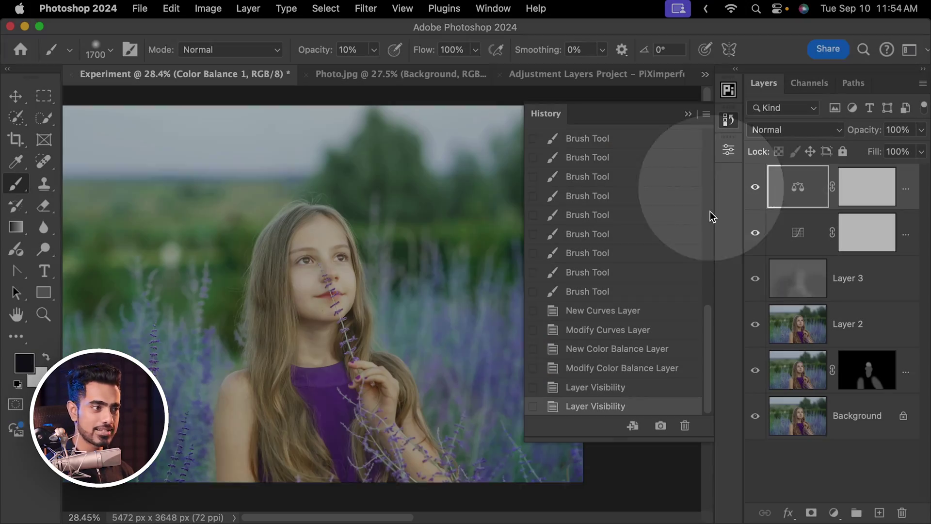
left_click(628, 142)
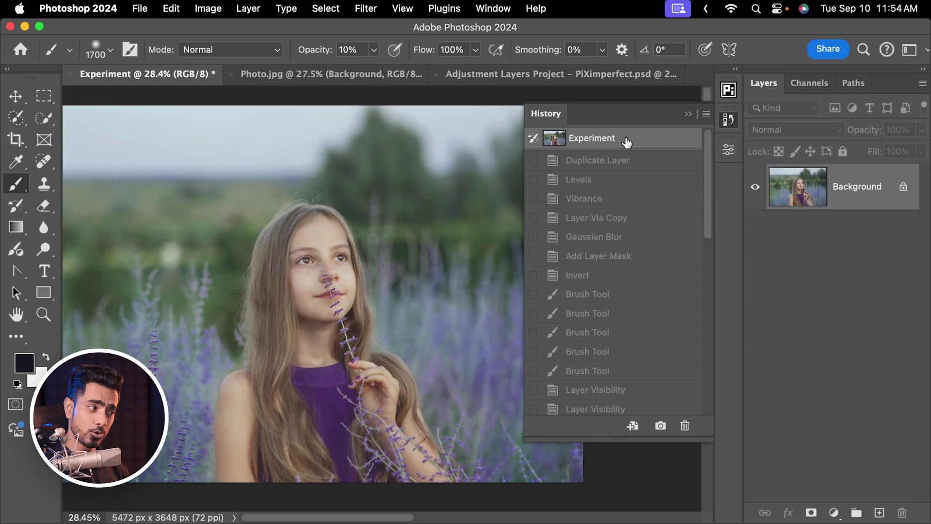
left_click_drag(711, 179, 709, 359)
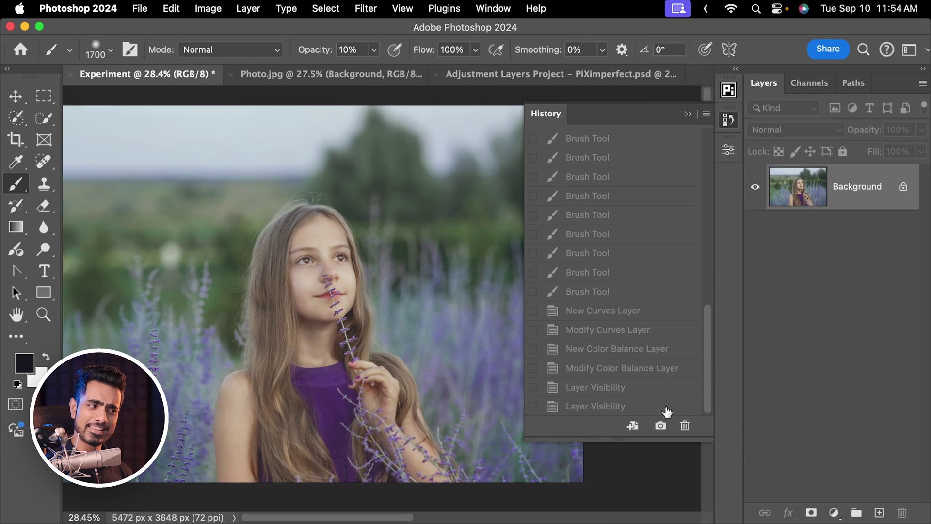
left_click(646, 409)
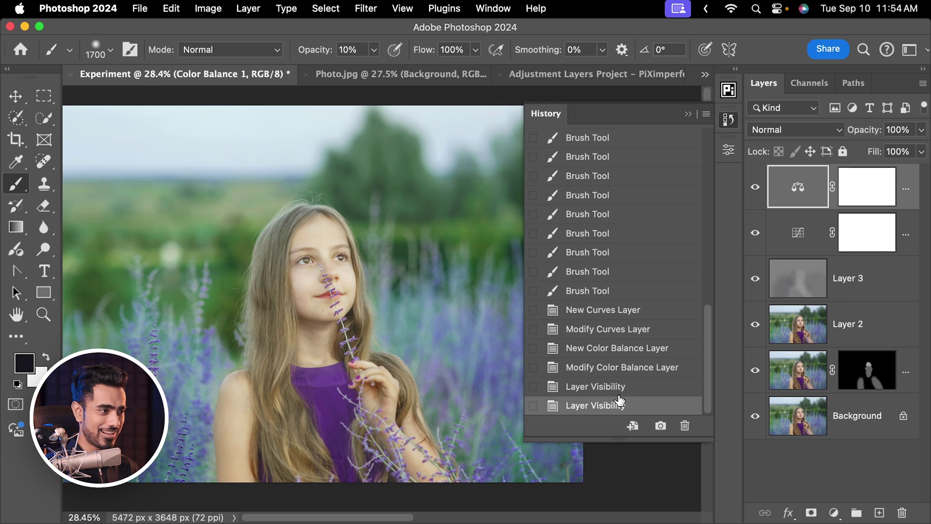
left_click(689, 114)
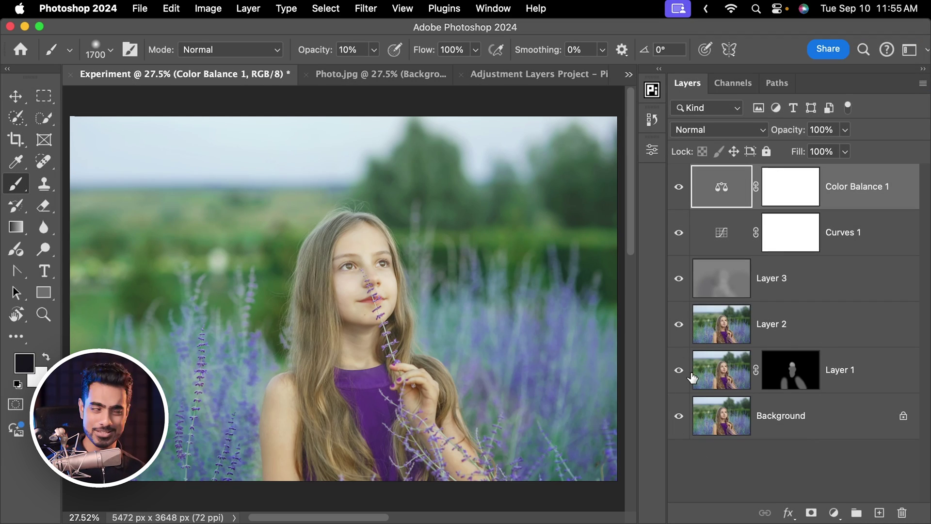
- Compare the edited Experiment document with the Curves-corrected Photo.jpg
left_click(376, 76)
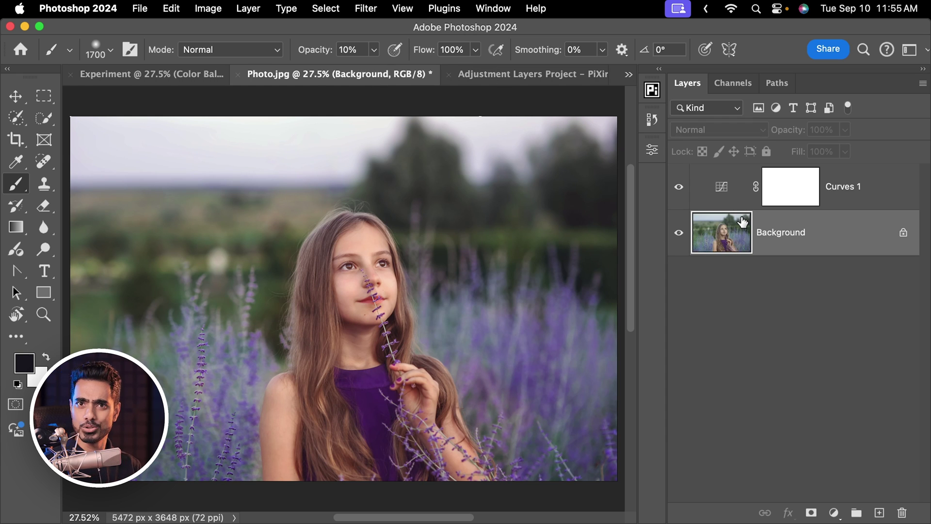
left_click(191, 77)
left_click(364, 78)
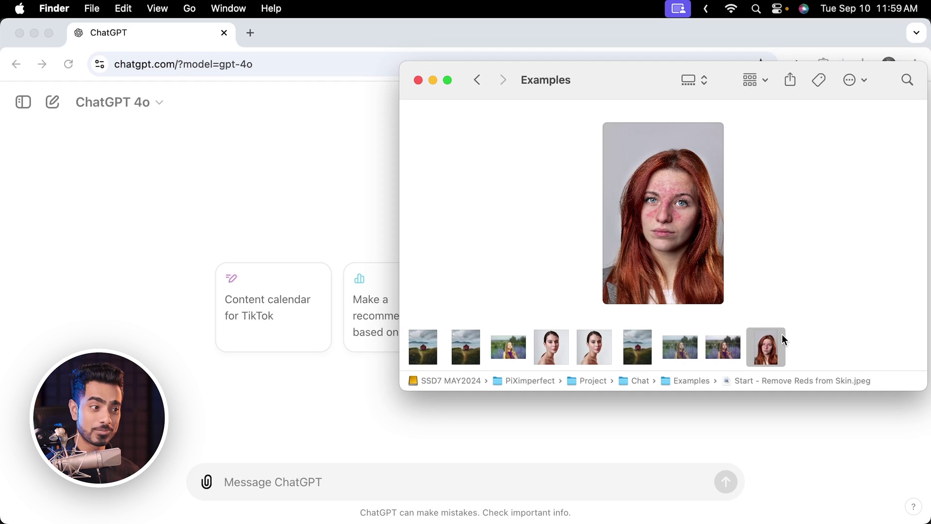
- Attach "Start - Remove Reds from Skin.jpeg" to a new ChatGPT chat and send "remove the red patches from the face"
left_click_drag(781, 339, 310, 439)
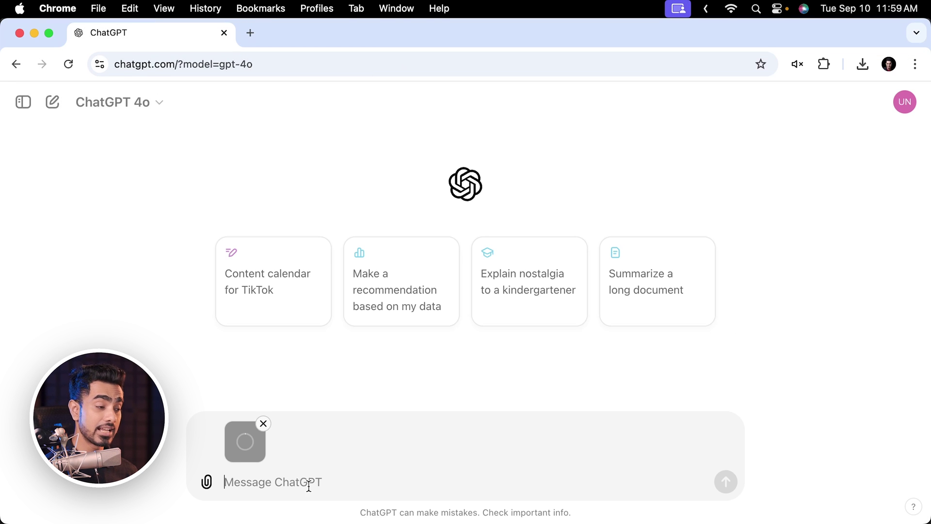
type("d pa")
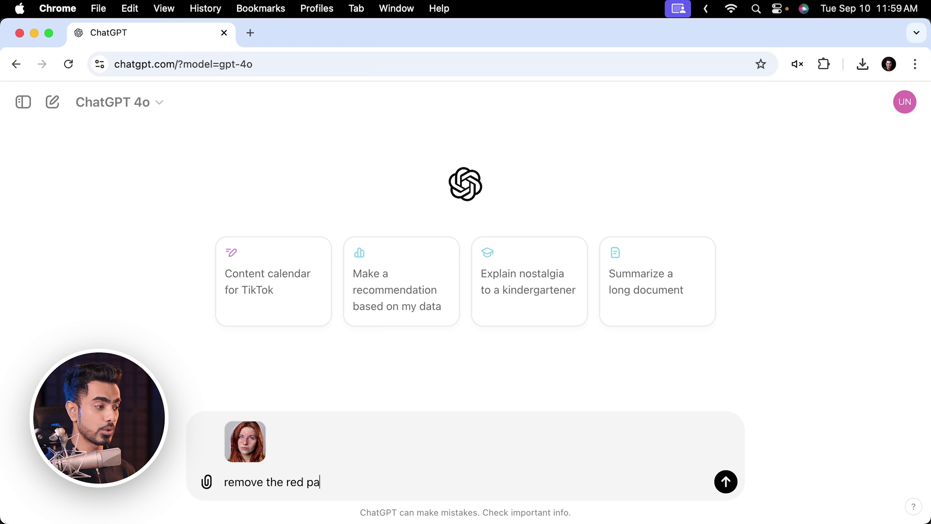
type("tches from the face")
key("Return")
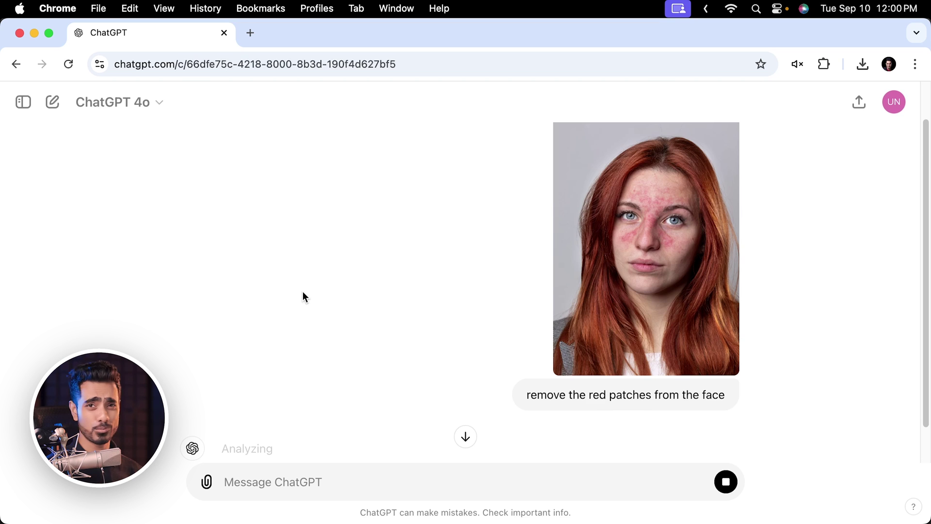
- Download ChatGPT's processed image and preview Processed_Remove_Reds_from_Skin.jpeg in the Examples folder
scroll(305, 296, "down", 2)
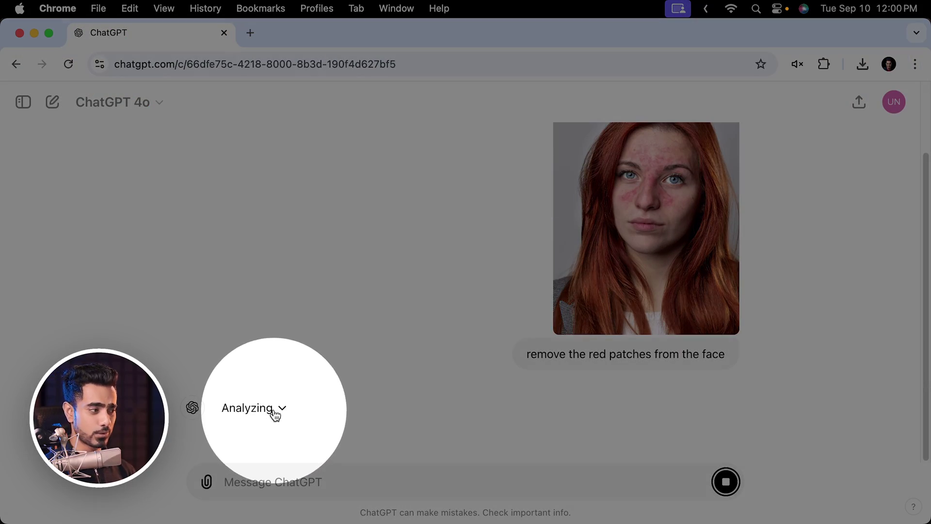
left_click(273, 409)
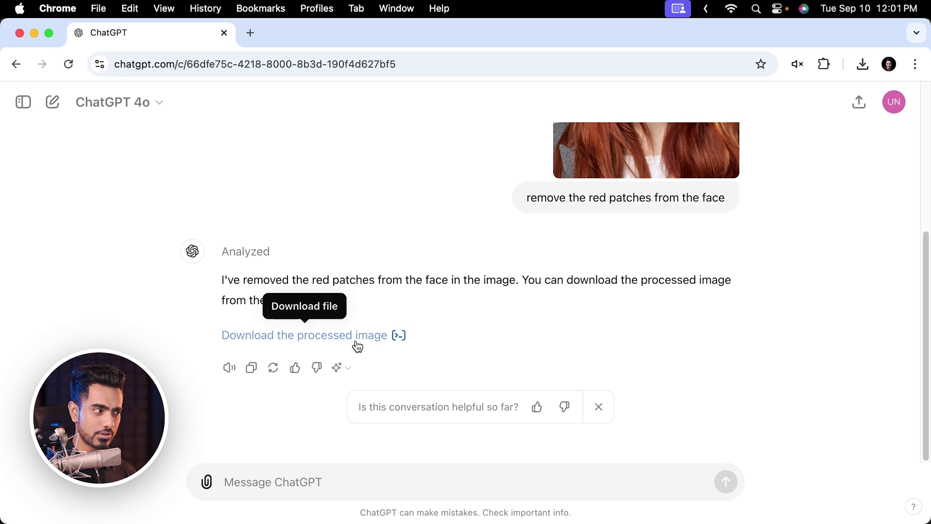
left_click(339, 342)
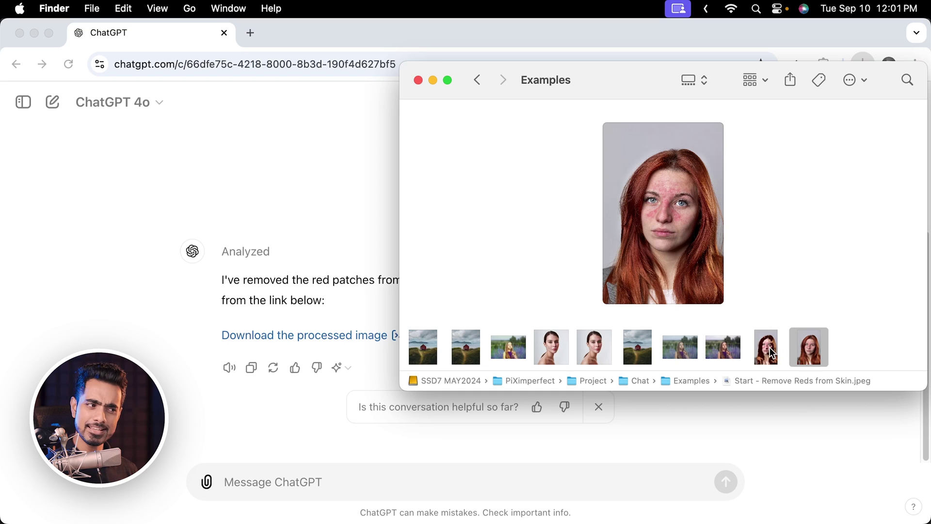
left_click(769, 347)
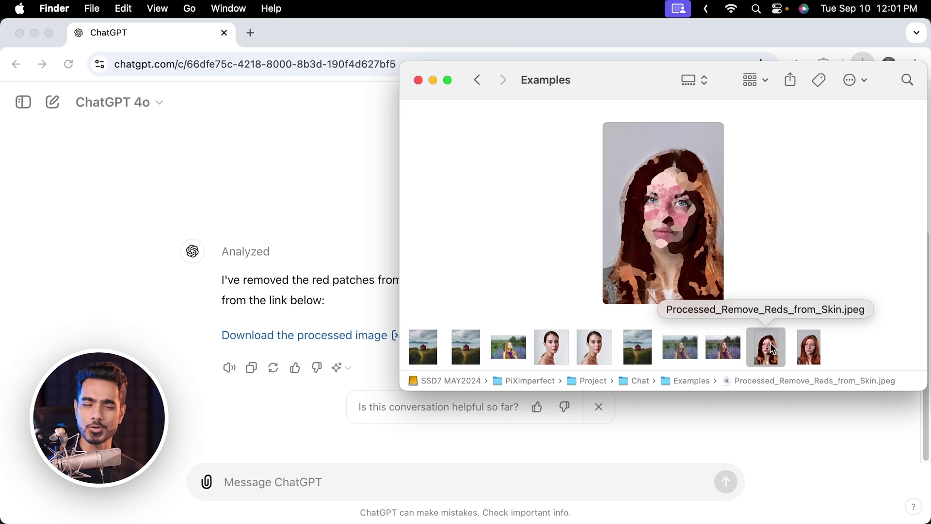
double_click(770, 347)
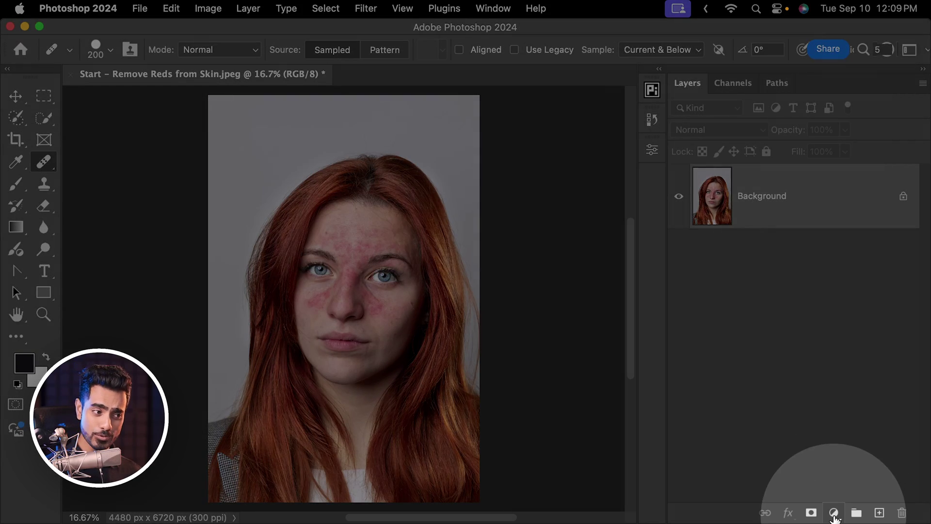
- Add a Hue/Saturation adjustment layer above the portrait and target the Reds by sampling a red patch beside the nose
left_click(833, 513)
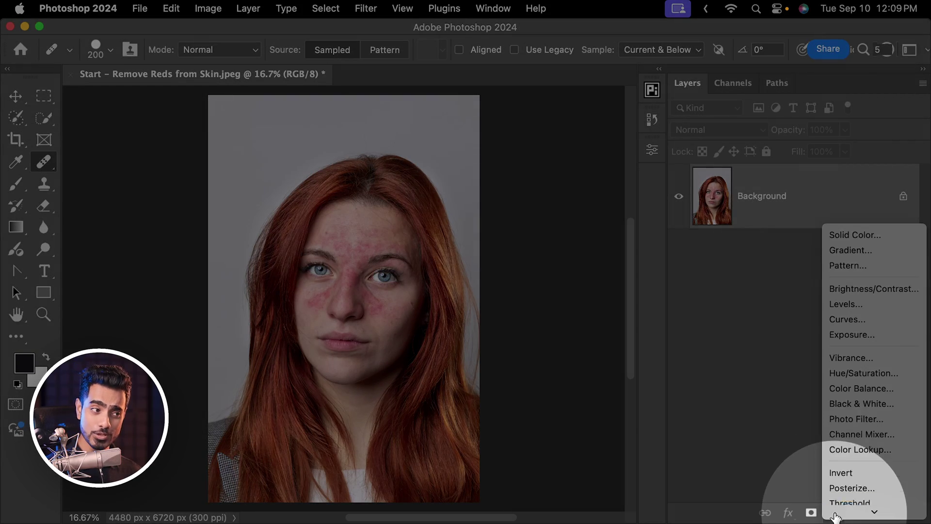
left_click(862, 359)
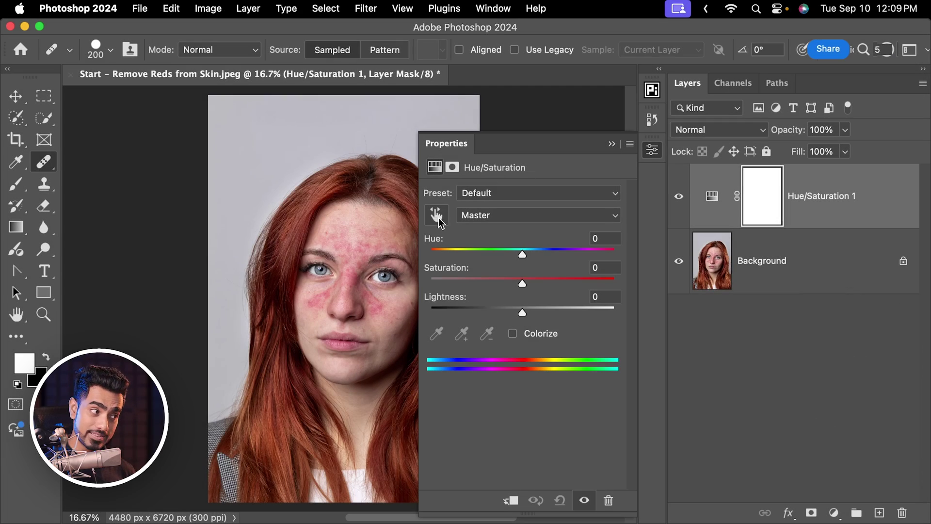
left_click(436, 216)
scroll(395, 272, "up", 5)
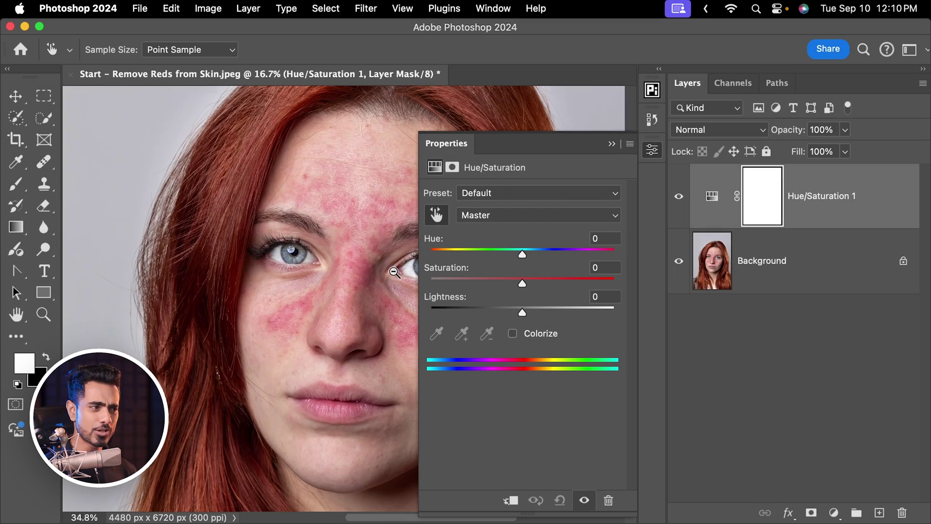
scroll(362, 266, "right", 3)
scroll(306, 302, "up", 7)
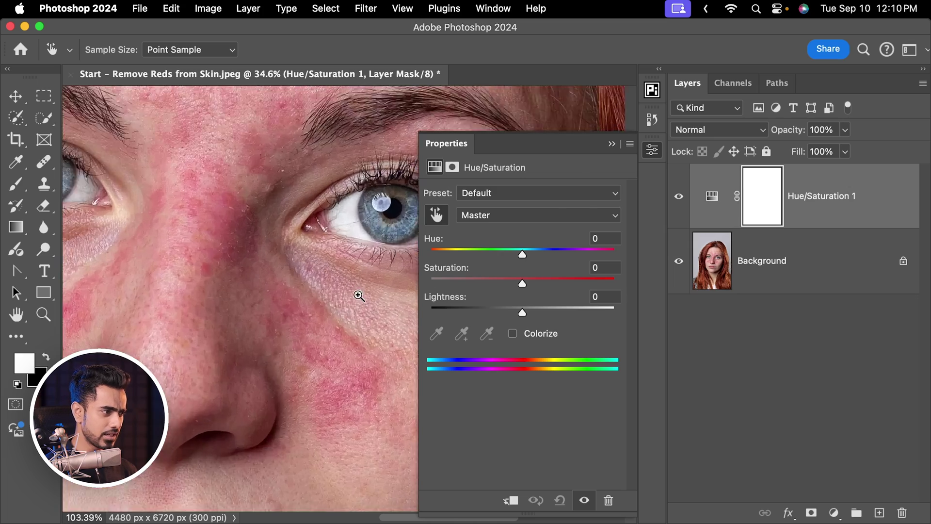
left_click(297, 304)
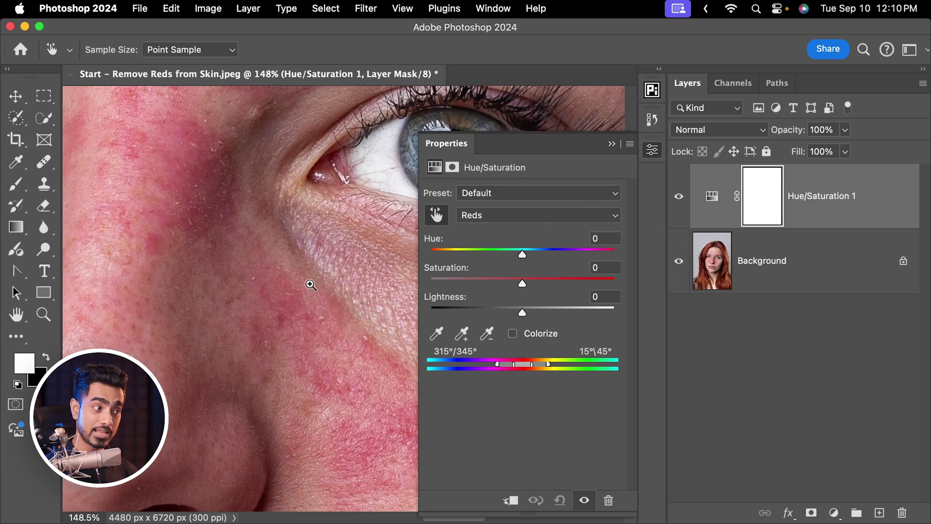
- Exaggerate the Reds with Hue +180 and Saturation +100, and narrow their color range to 313°/331° and 0°\15° around the red patches
scroll(310, 285, "down", 5)
left_click_drag(523, 254, 648, 256)
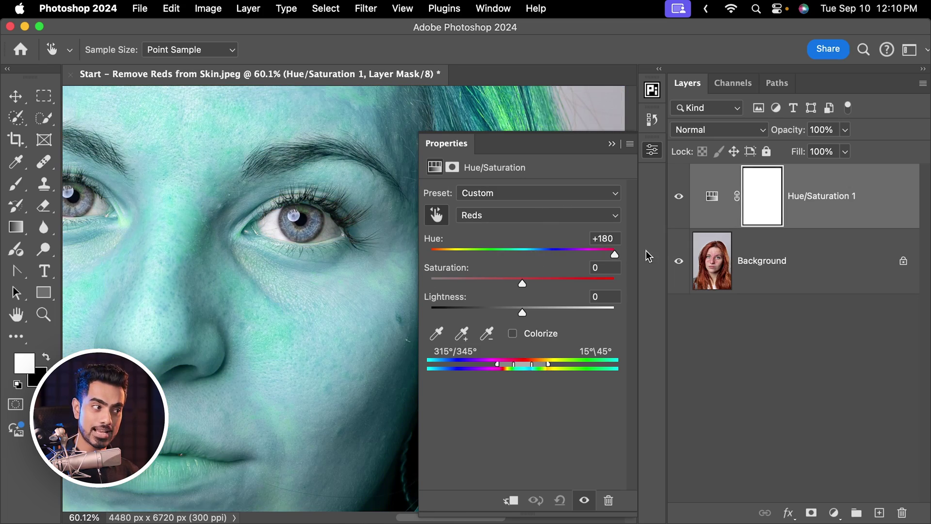
left_click_drag(525, 287, 627, 279)
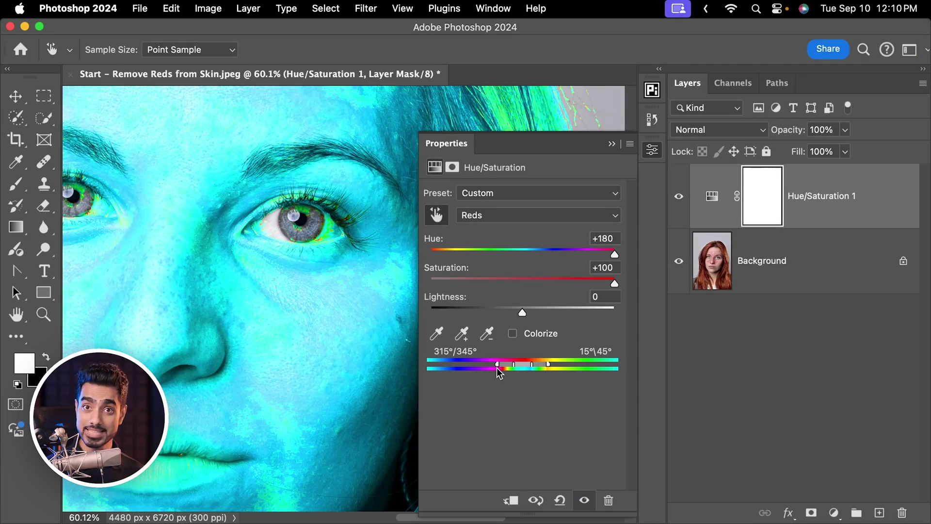
left_click_drag(496, 368, 515, 367)
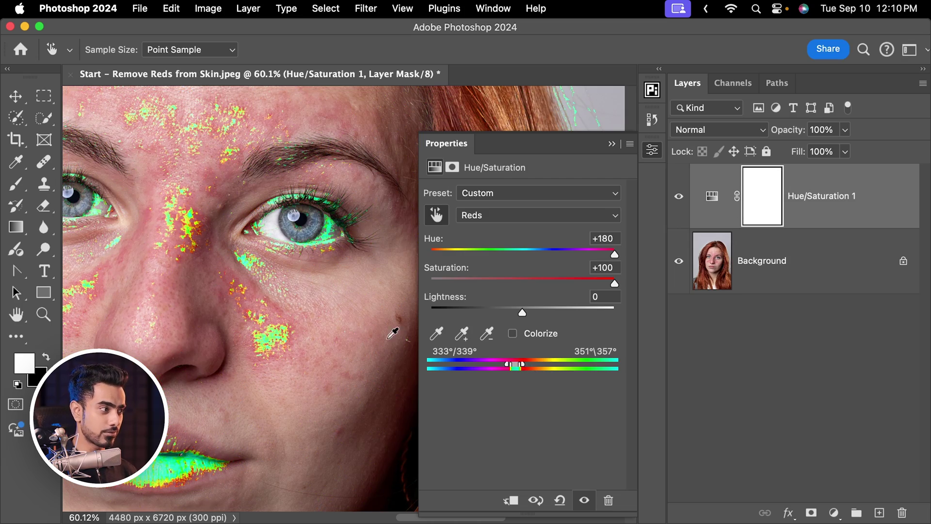
scroll(287, 316, "down", 4)
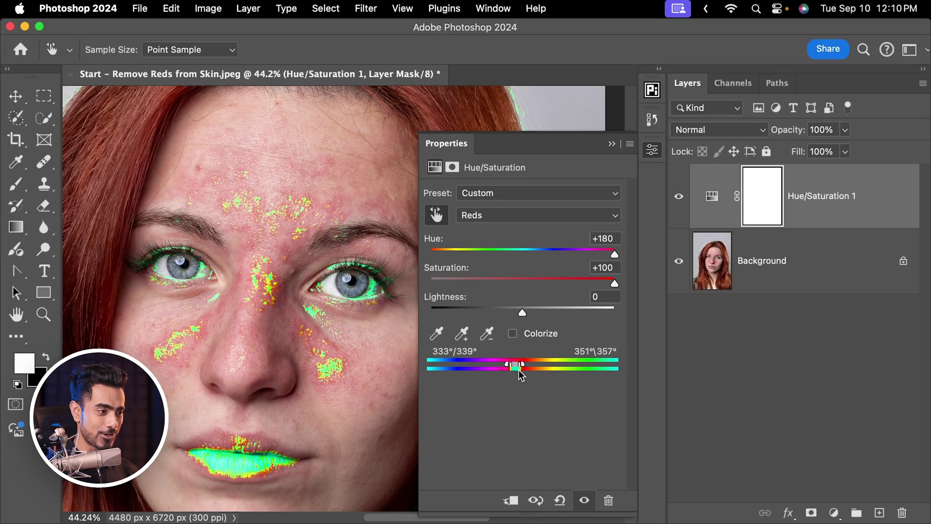
left_click_drag(516, 368, 529, 371)
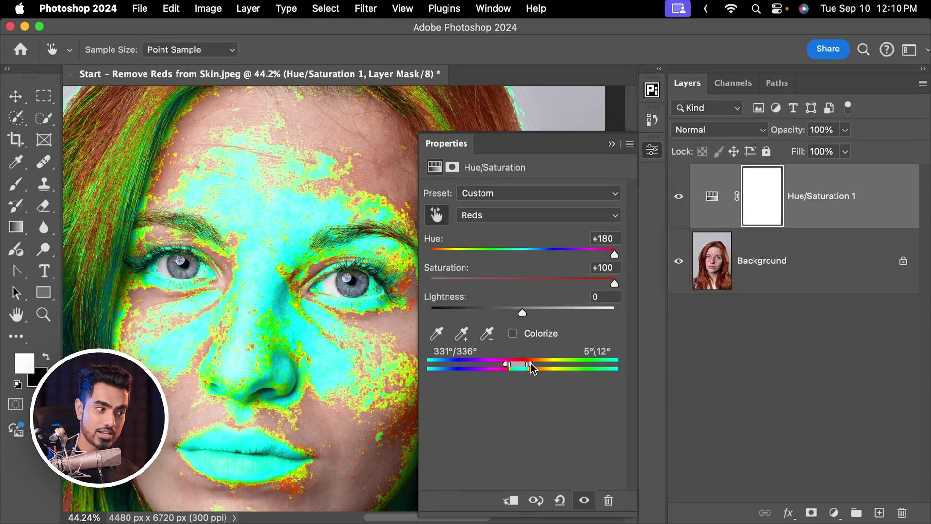
left_click_drag(532, 367, 530, 367)
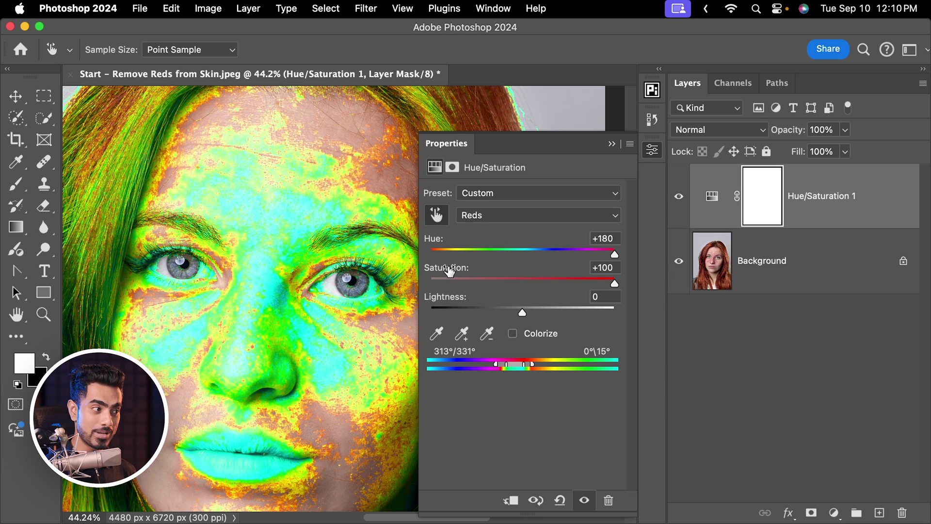
- Reset the exaggerated Reds values, and correct the patches with Hue +17, Saturation -18 and Lightness +14
left_click_drag(451, 271, 440, 273)
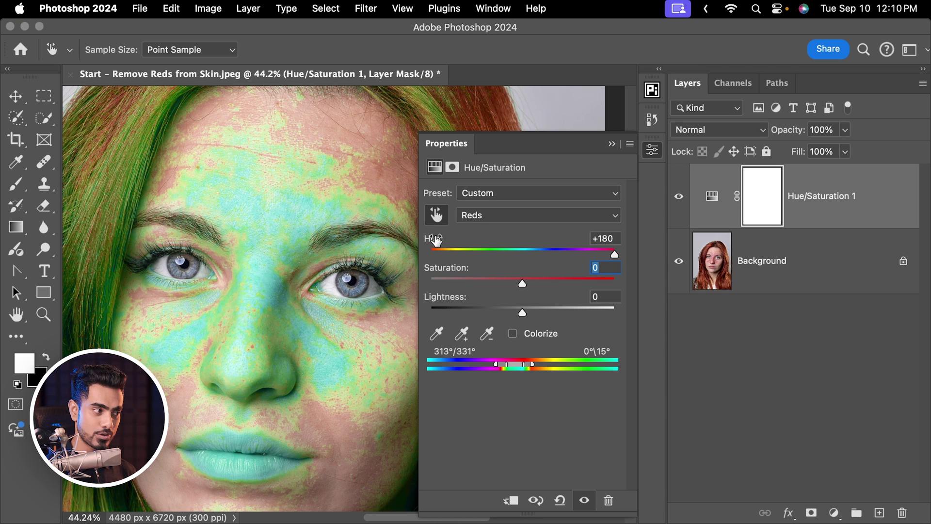
left_click_drag(435, 239, 427, 240)
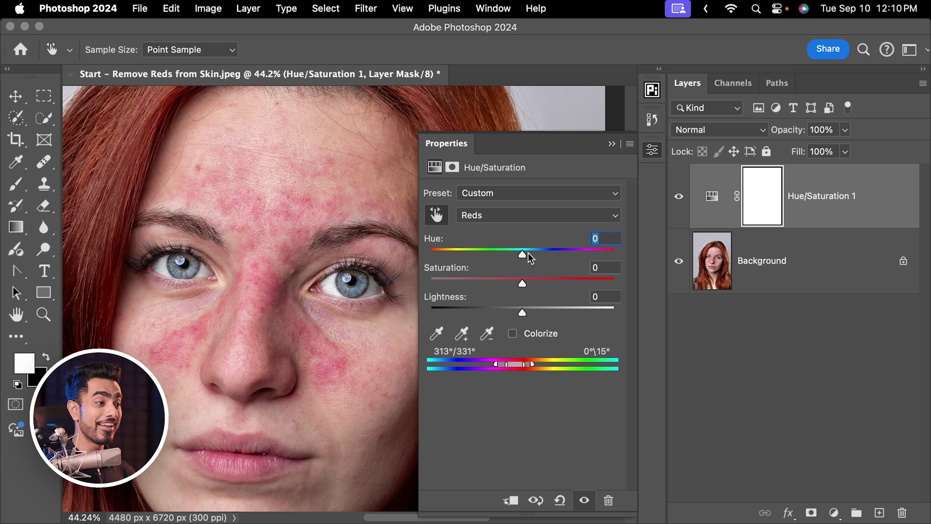
left_click_drag(524, 258, 541, 258)
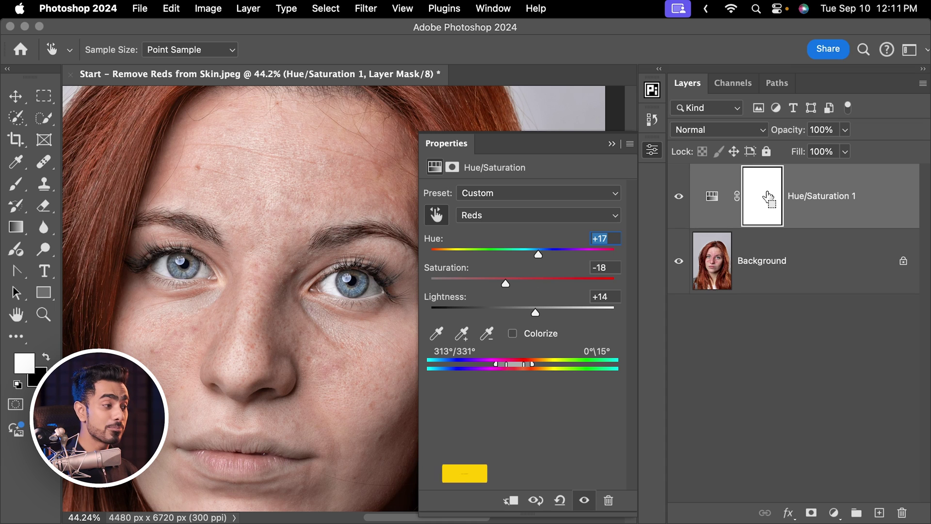
- Invert the Hue/Saturation mask and paint white at 99% flow over the red patches on the forehead, nose and cheeks
key("super+i")
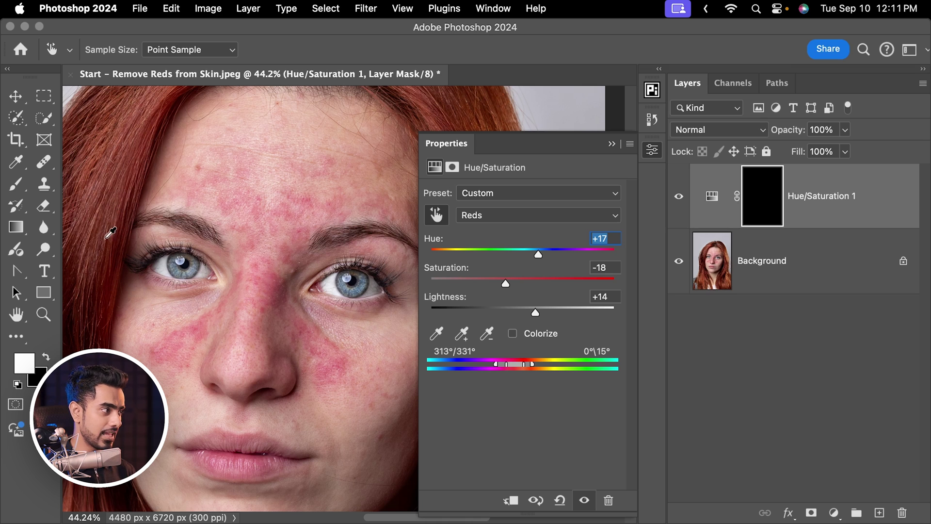
left_click(16, 183)
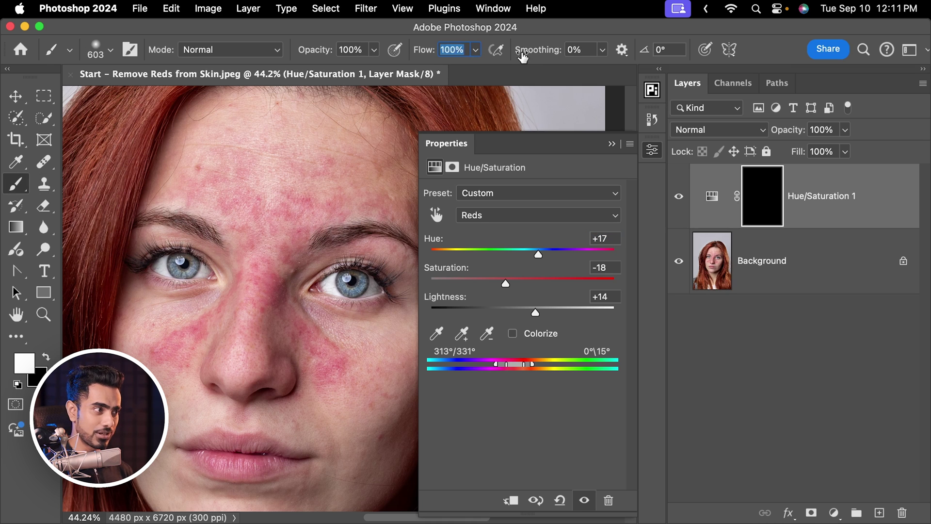
type("99")
mouse_move(208, 162)
left_mouse_down()
mouse_move(241, 183)
mouse_move(319, 167)
mouse_move(371, 189)
mouse_move(266, 214)
mouse_move(270, 254)
mouse_move(229, 303)
mouse_move(150, 352)
mouse_move(291, 277)
mouse_move(315, 342)
mouse_move(375, 376)
mouse_move(270, 302)
left_mouse_up()
scroll(304, 189, "down", 5)
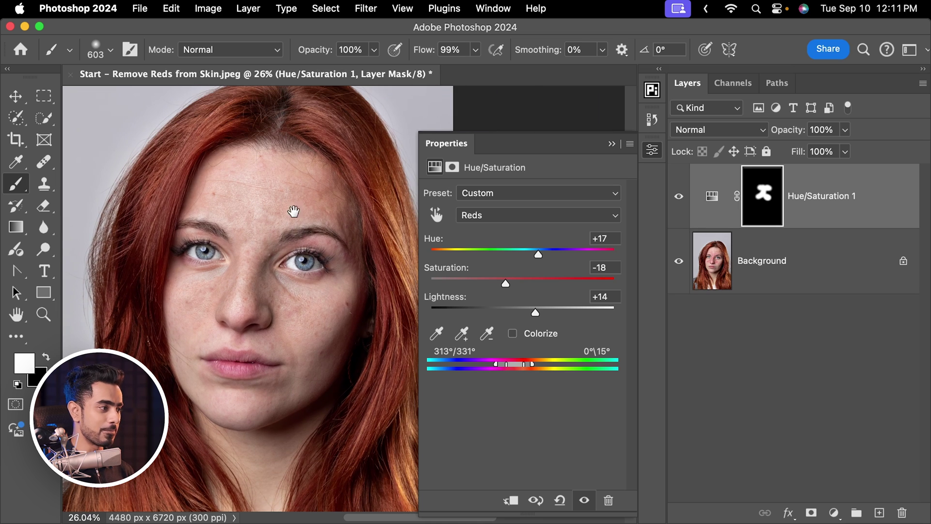
- Compare the face with and without the Hue/Saturation correction by toggling the adjustment layer's visibility
left_click(681, 196)
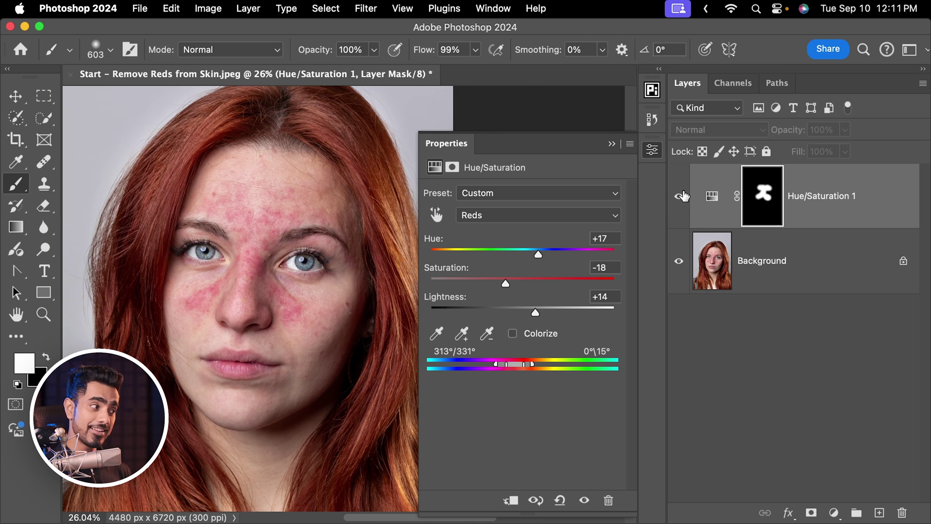
left_click(680, 196)
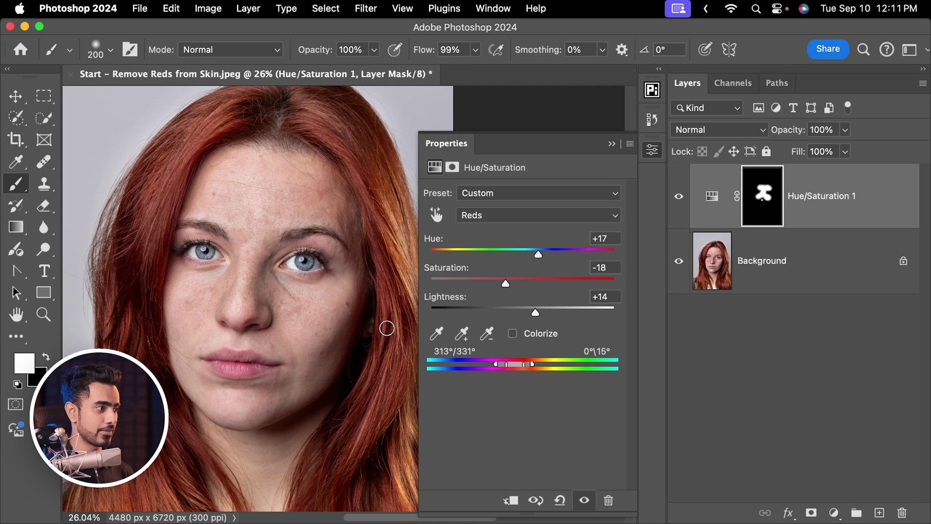
scroll(320, 346, "down", 1)
left_click(679, 196)
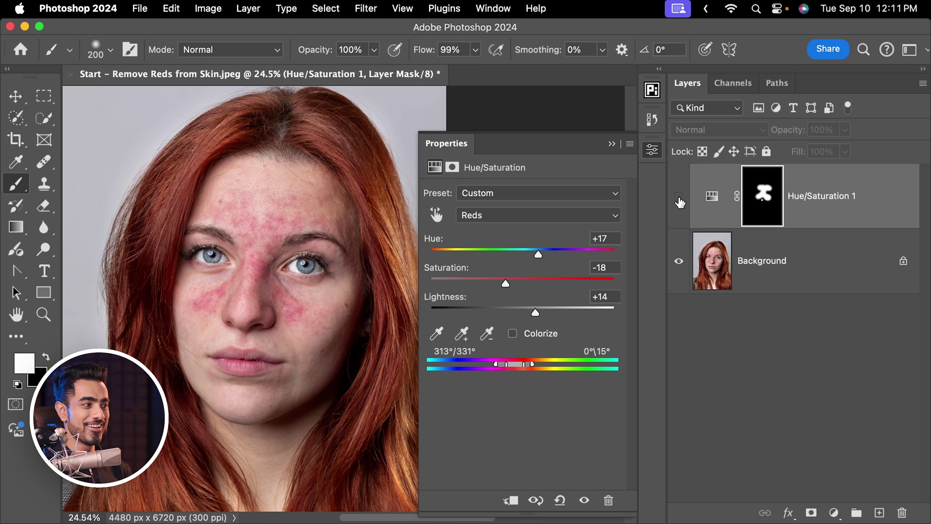
left_click(680, 197)
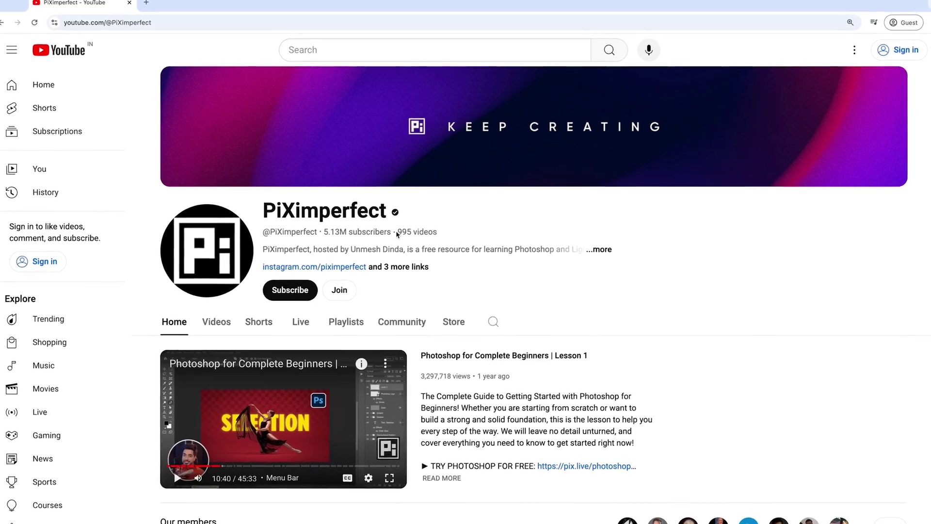
- Check the video count on the PiXimperfect YouTube channel and what the PiXimperfect website includes with Pro
left_click_drag(400, 225, 405, 225)
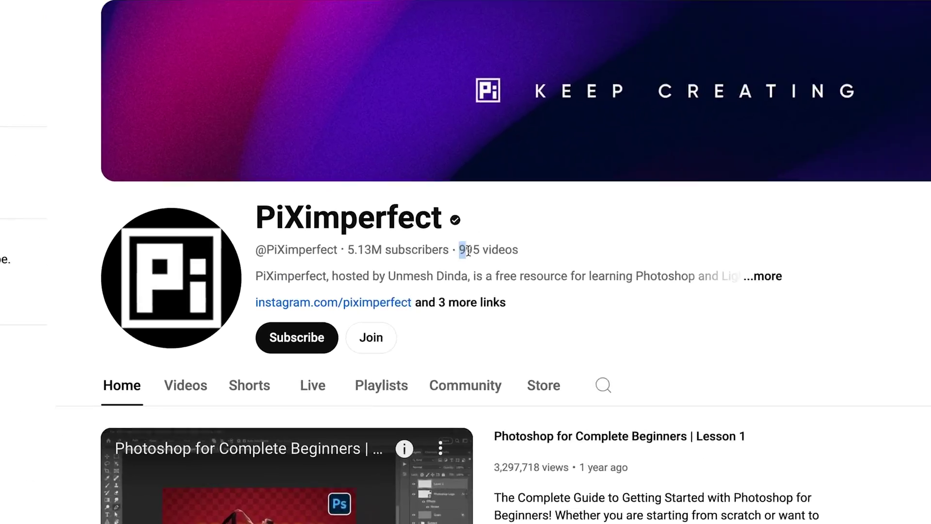
left_click_drag(468, 250, 520, 251)
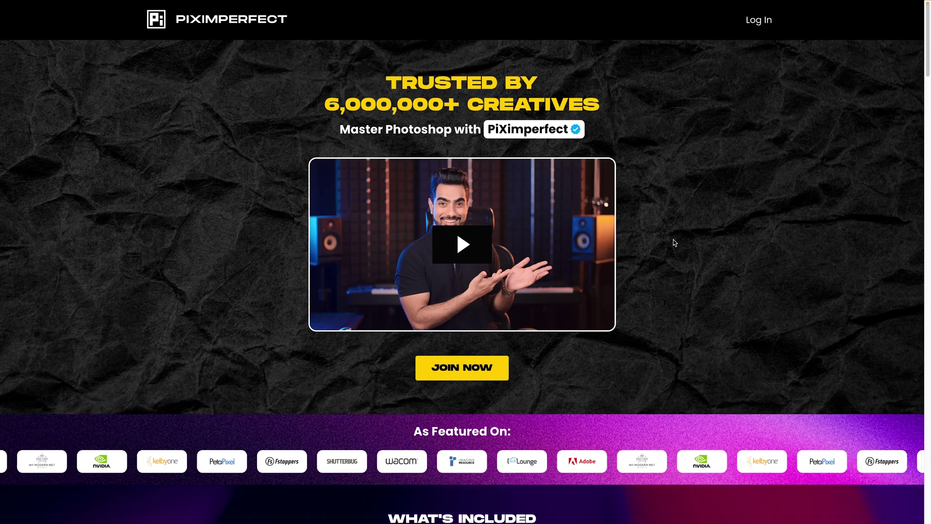
scroll(673, 239, "down", 8)
scroll(674, 239, "down", 1)
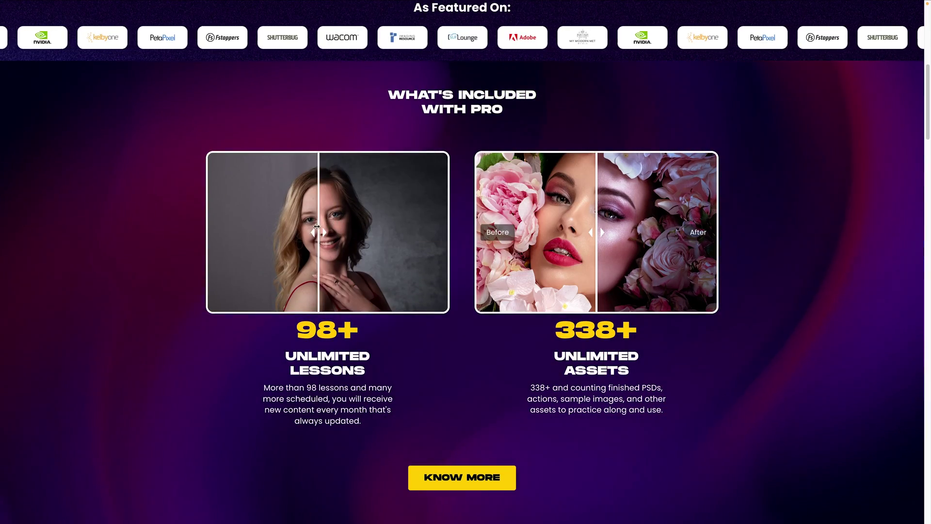
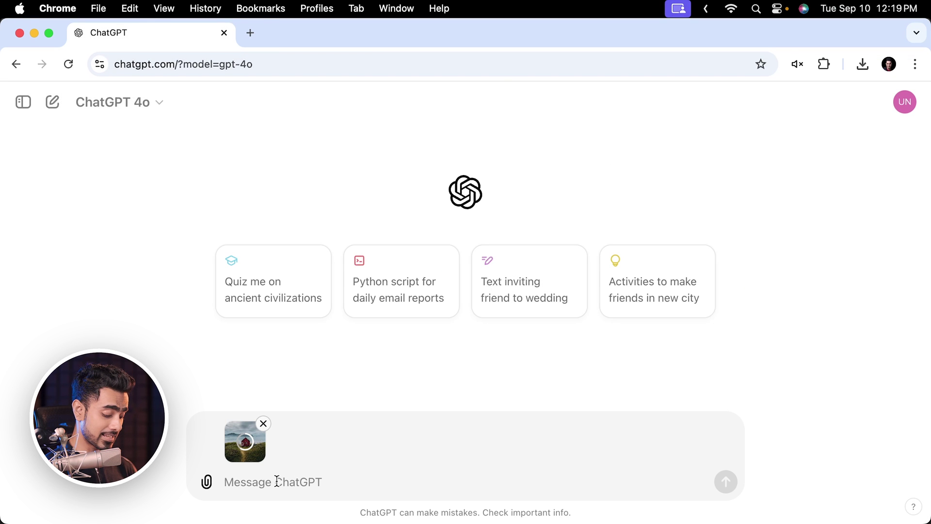
- In ChatGPT, send the attached red cabin landscape with the prompt "Turn this photo into a watercolor painting"
type("Turn this photo into a wat")
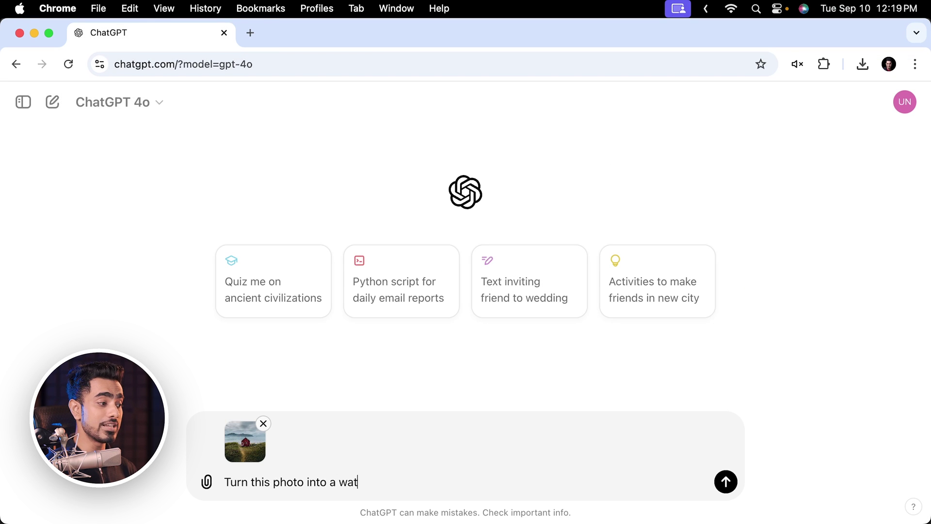
type("ercolor painting")
key("Return")
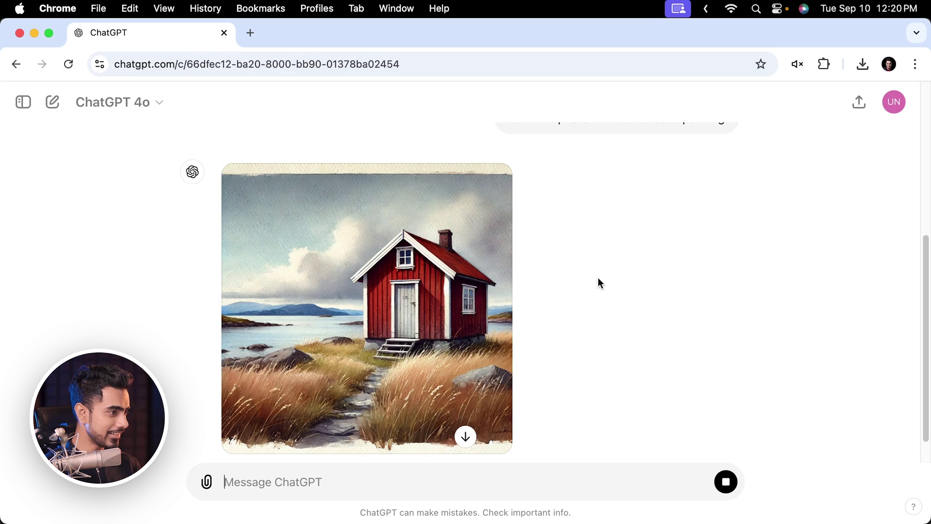
- Compare the watercolor result with the original photo and send "please keep the photo same... just add a filter maybe."
scroll(613, 272, "up", 5)
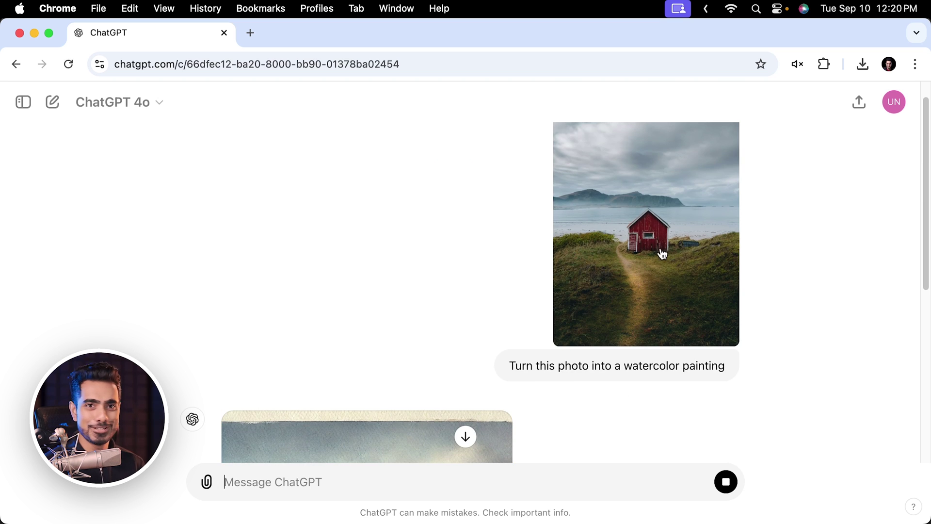
scroll(648, 278, "down", 6)
type("please keep the photo same... just a")
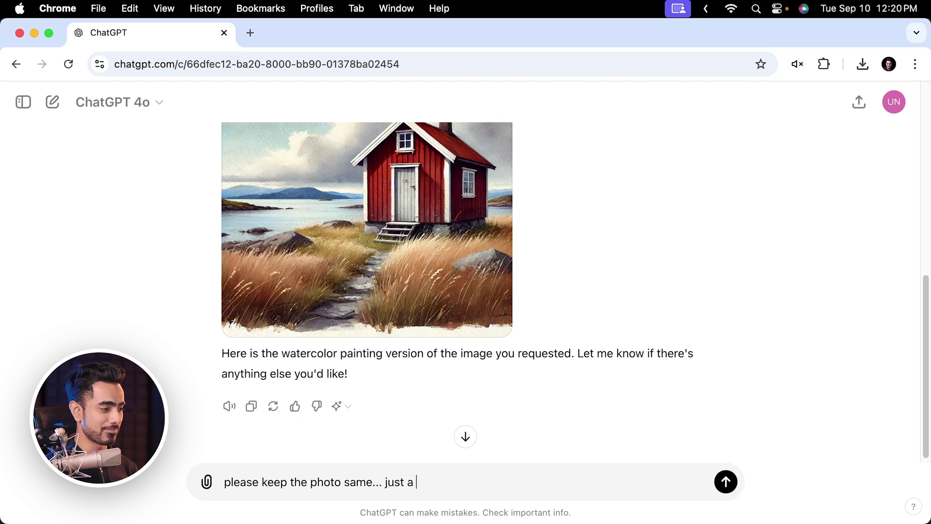
type("dd a filter maybe.")
key("Return")
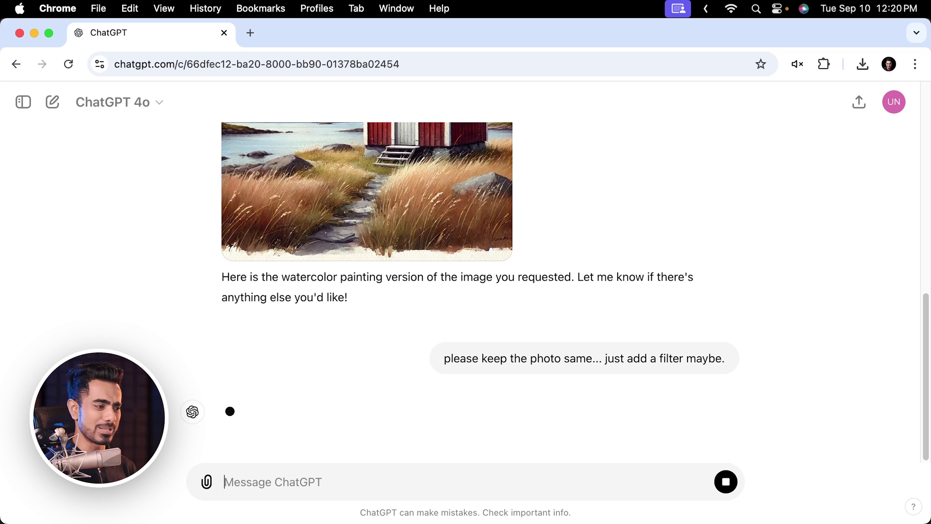
- Read through ChatGPT's reply about applying a watercolor filter to the photo
left_click_drag(363, 142, 526, 162)
left_click(395, 212)
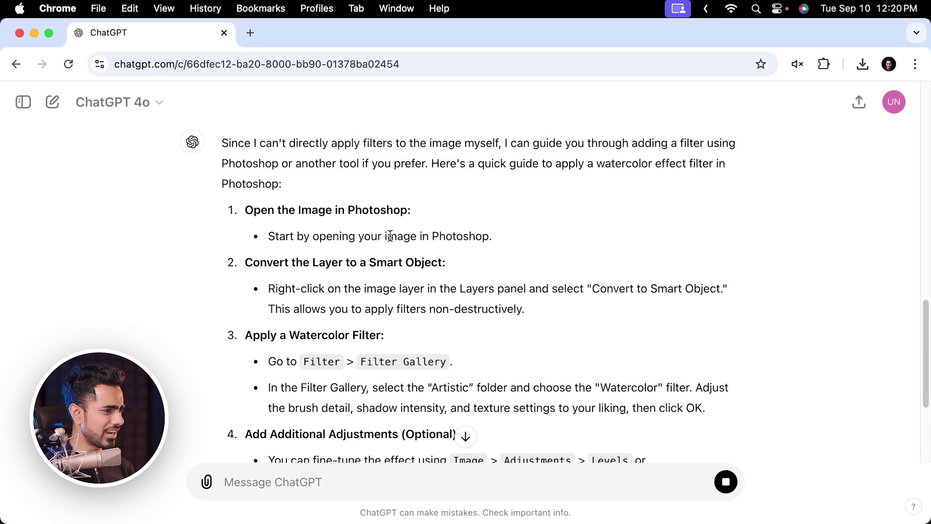
scroll(392, 238, "down", 3)
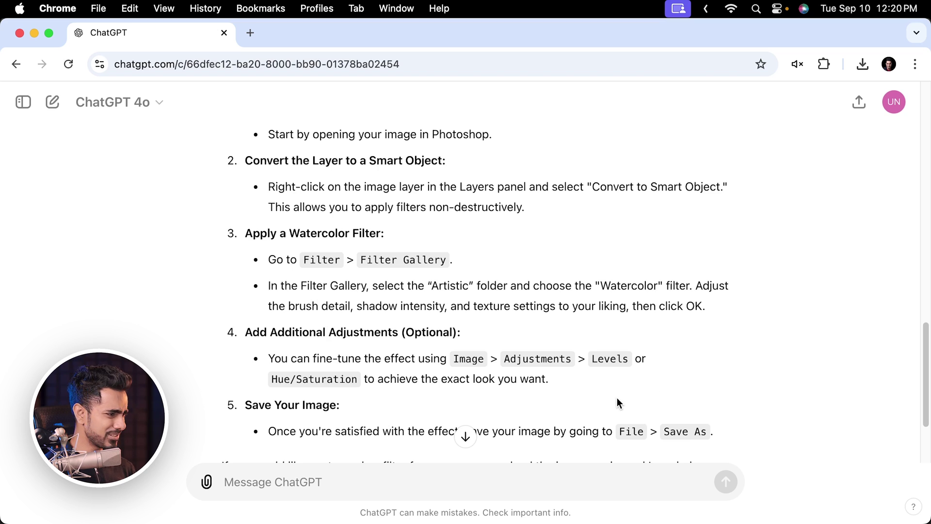
scroll(618, 398, "down", 3)
scroll(617, 398, "up", 12)
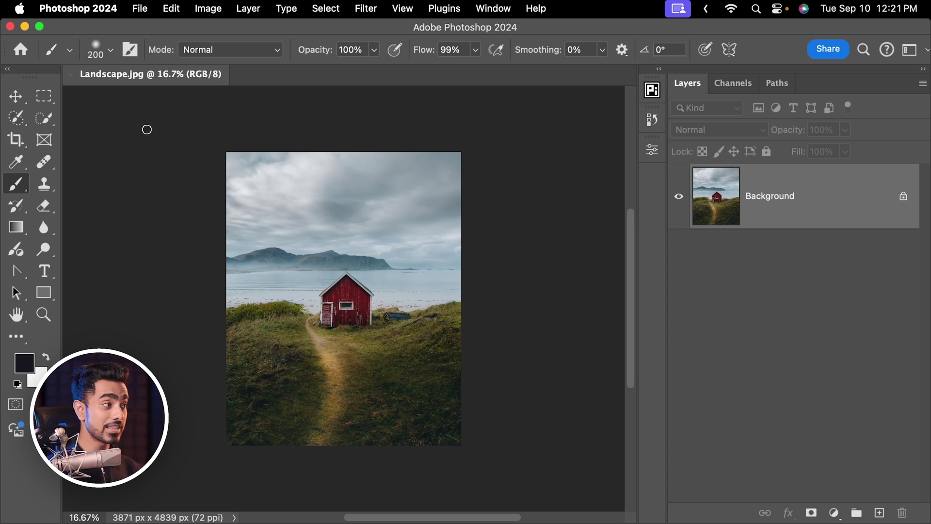
- With a large Selection Brush at 25% opacity, paint a partial selection over the whole landscape photo
left_click(16, 117)
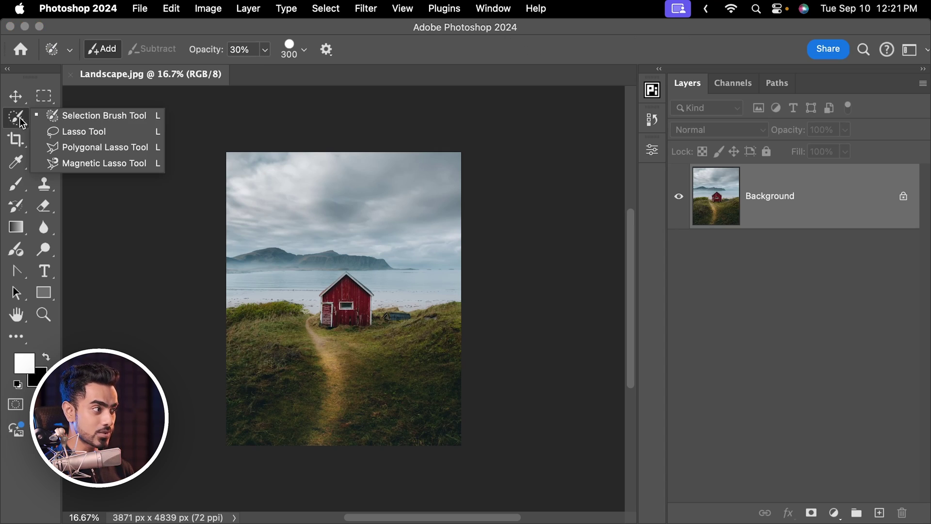
left_click(69, 117)
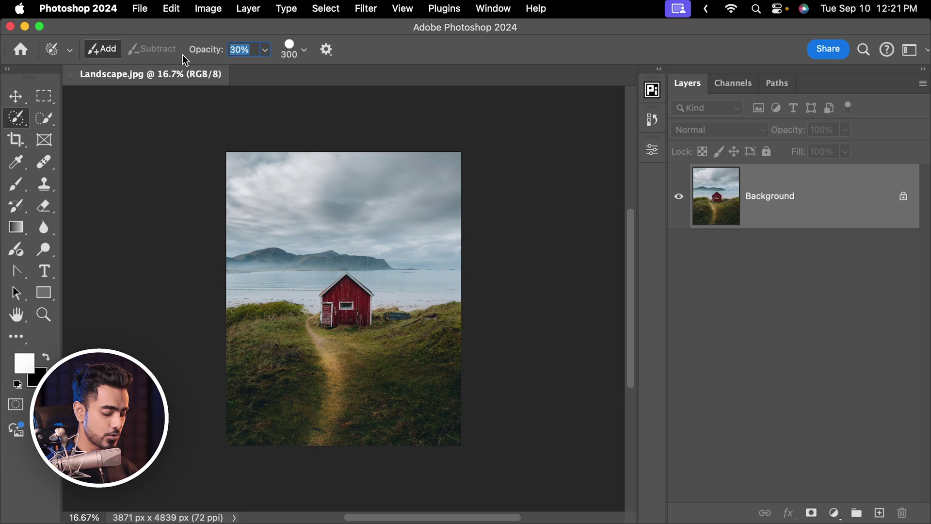
type("25")
key("Return")
key("bracketright")
key("bracketright")
key("bracketright")
key("bracketright")
key("bracketright")
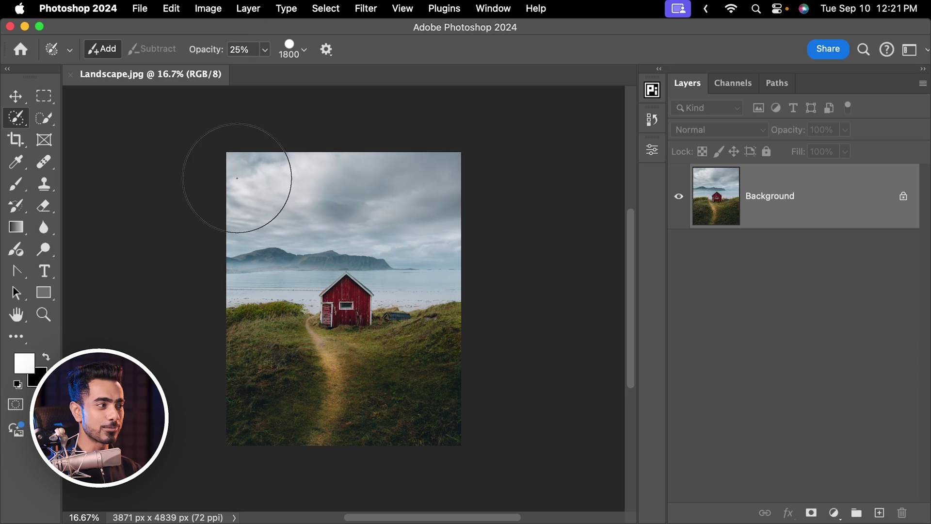
mouse_move(222, 162)
left_mouse_down()
mouse_move(399, 183)
mouse_move(129, 380)
mouse_move(183, 430)
left_mouse_up()
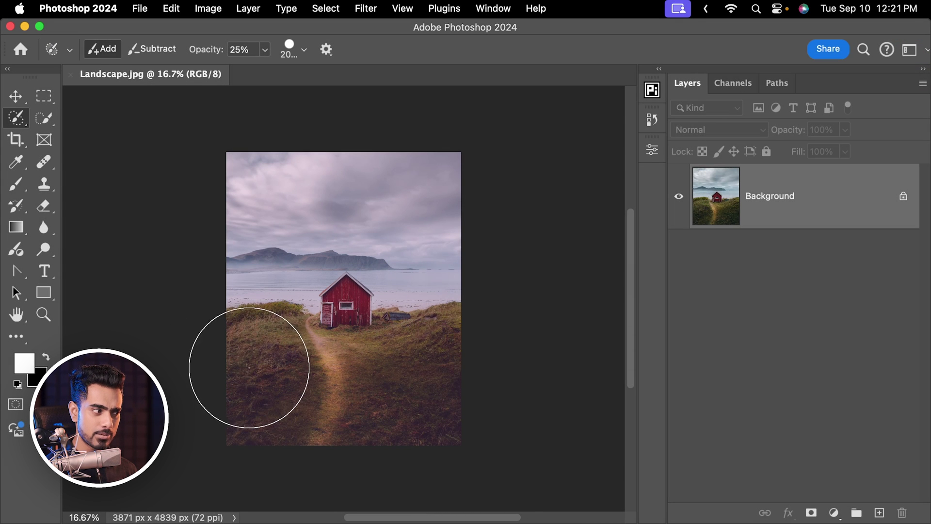
- Lower the Selection Brush opacity to 15% and paint another pass over the grass and sky with a smaller brush, down to size 1500
key("bracketleft")
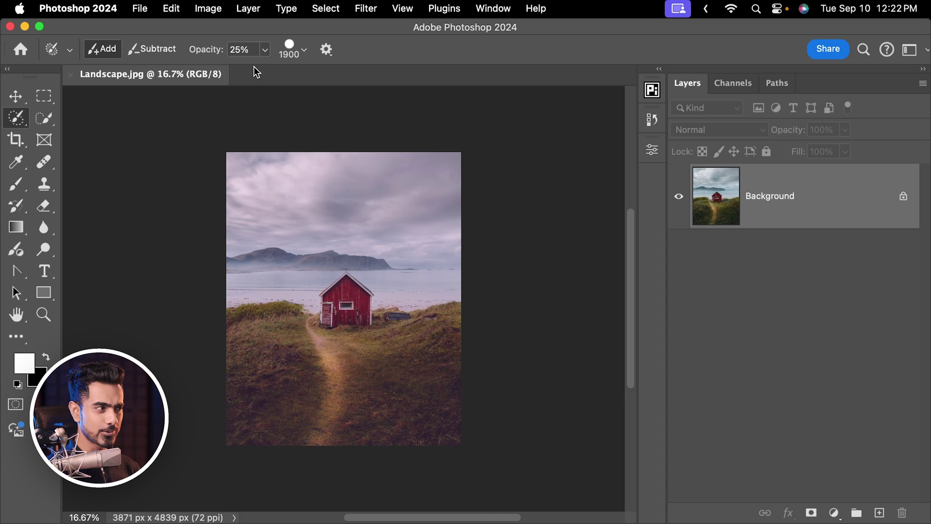
left_click(251, 50)
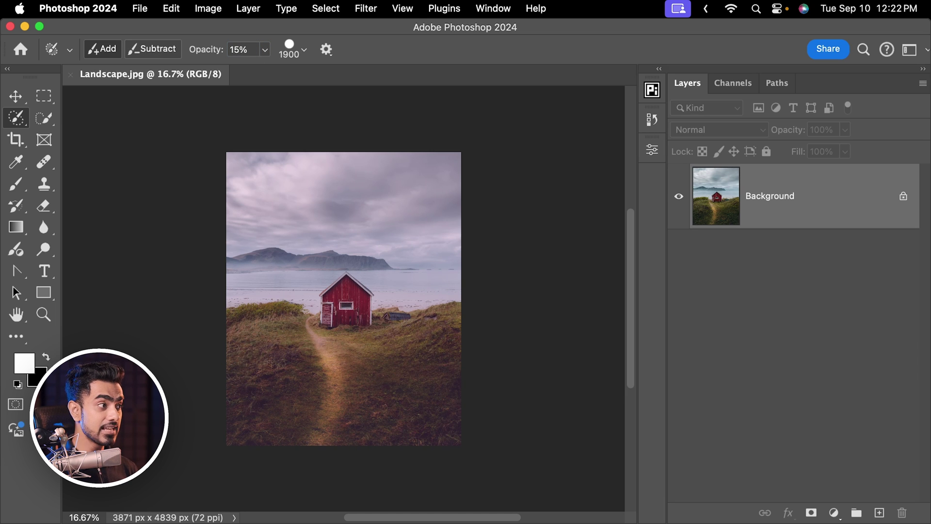
key("bracketleft")
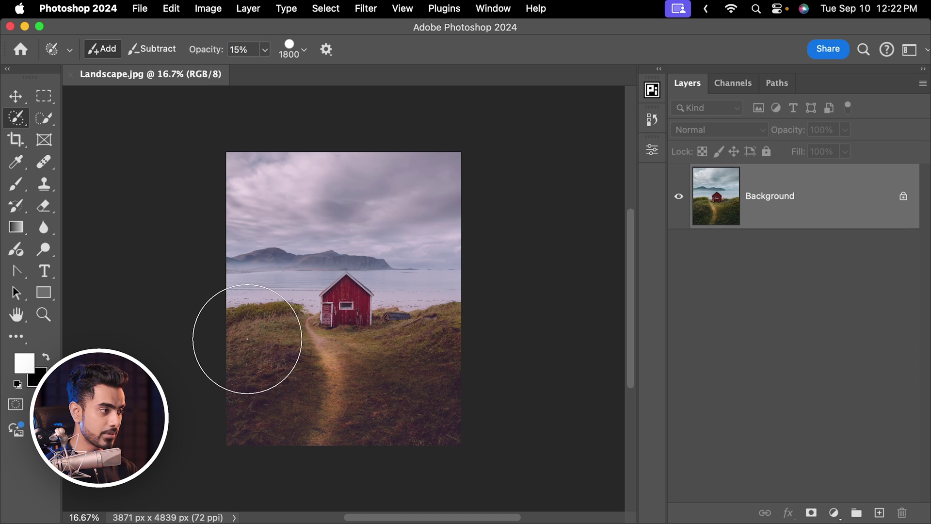
key("bracketleft")
key("bracketleft")
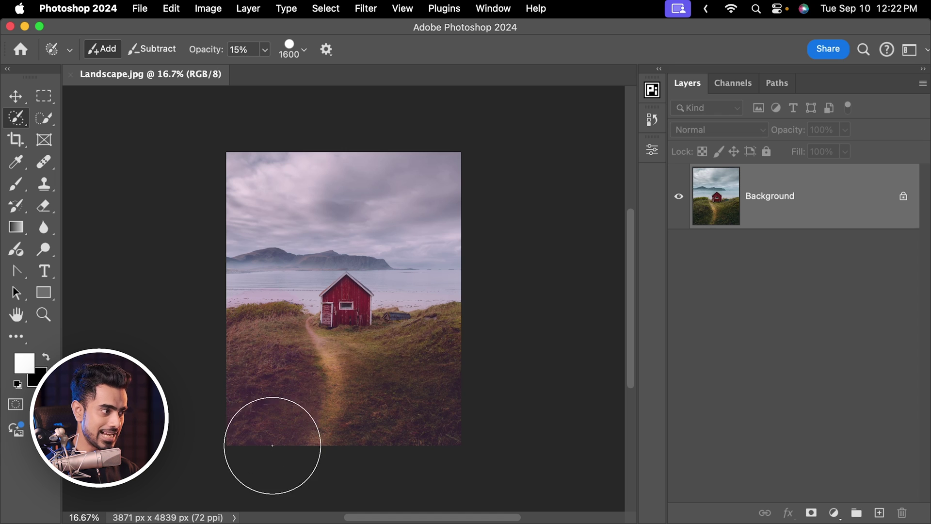
key("bracketleft")
left_click(260, 255)
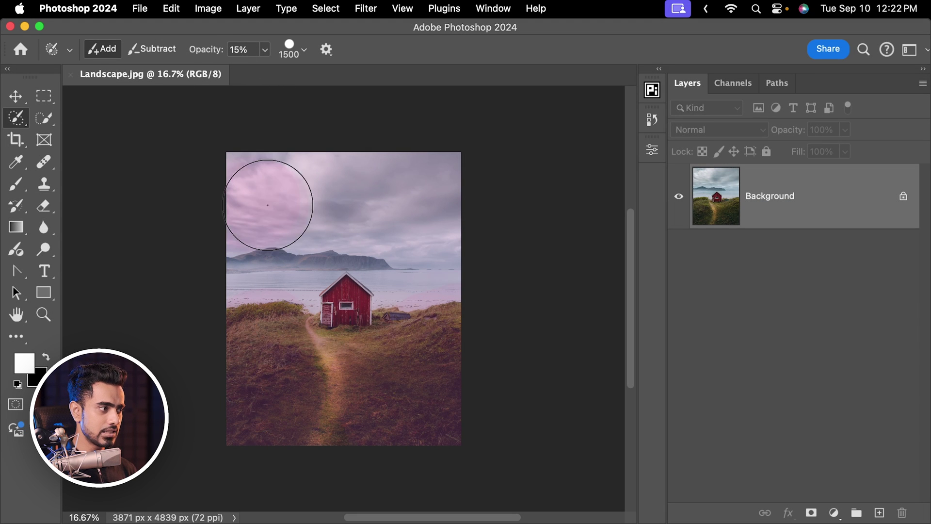
mouse_move(268, 205)
left_mouse_down()
mouse_move(426, 218)
mouse_move(446, 177)
left_mouse_up()
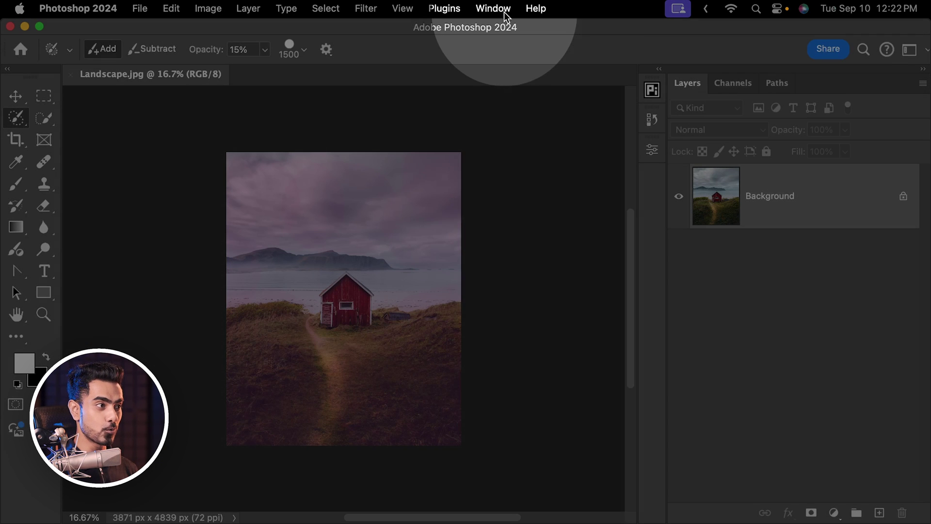
- Show the Contextual Task Bar and run Generative Fill on the partial selection with the prompt "watercolor"
left_click(493, 8)
left_click(497, 489)
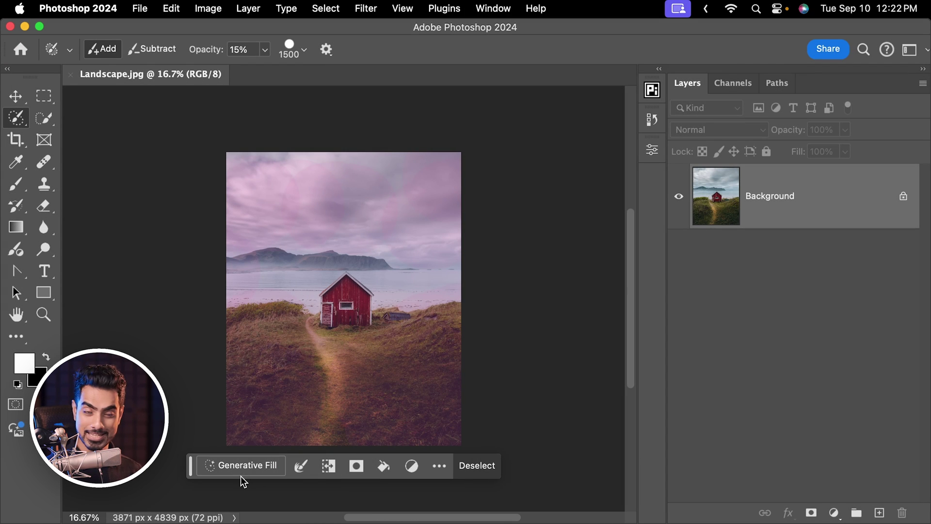
left_click(171, 8)
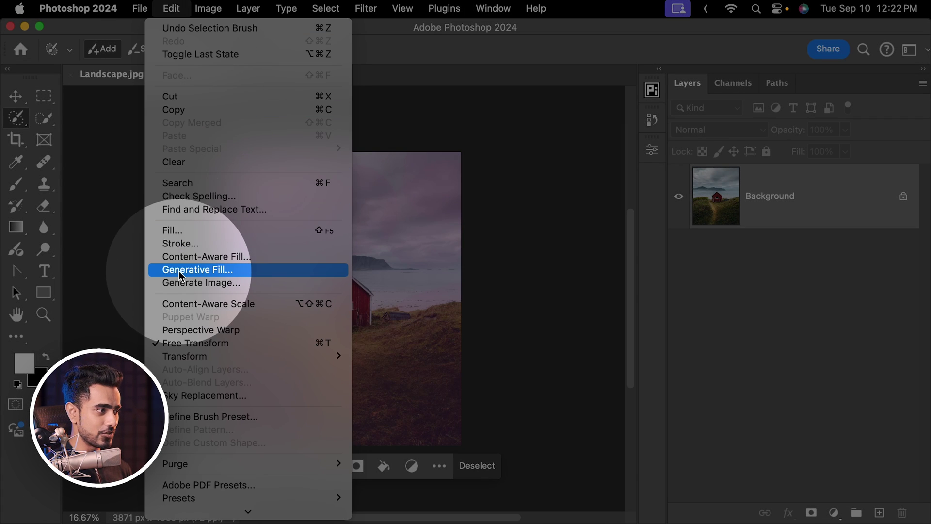
left_click(313, 247)
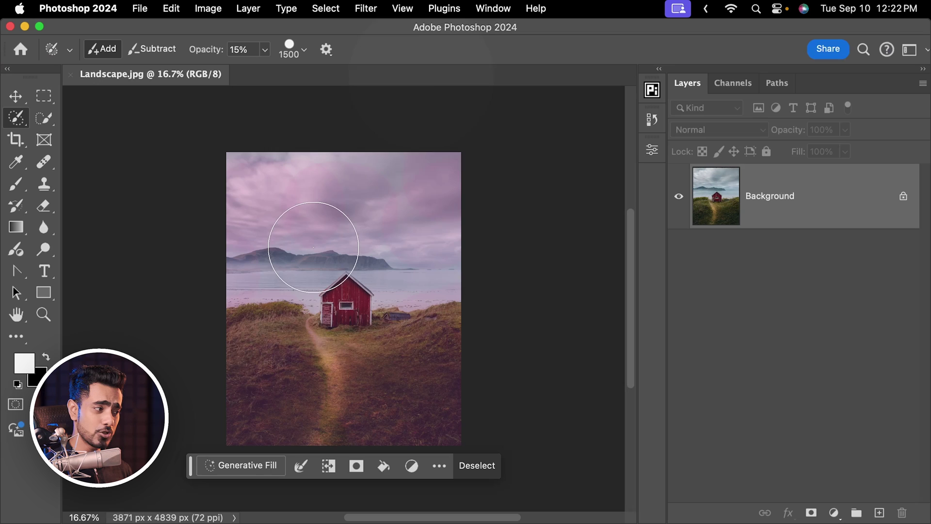
left_click(247, 467)
type("water")
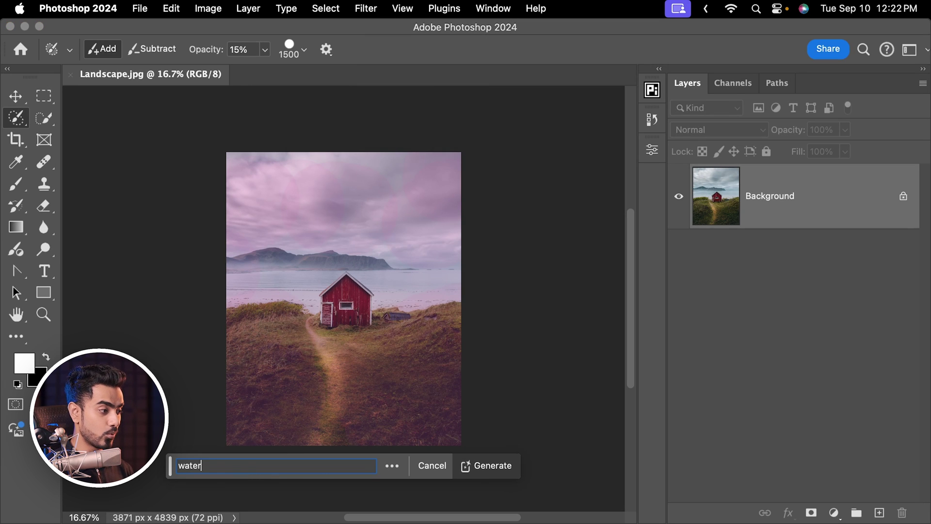
type("color")
key("Return")
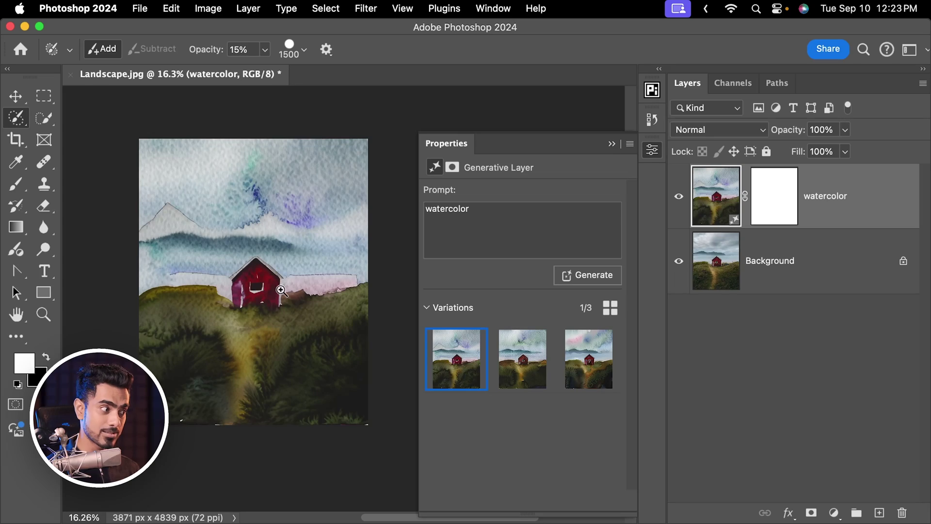
- Compare the generated watercolor with the original photo and view its second and third variations
left_click_drag(281, 290, 293, 290)
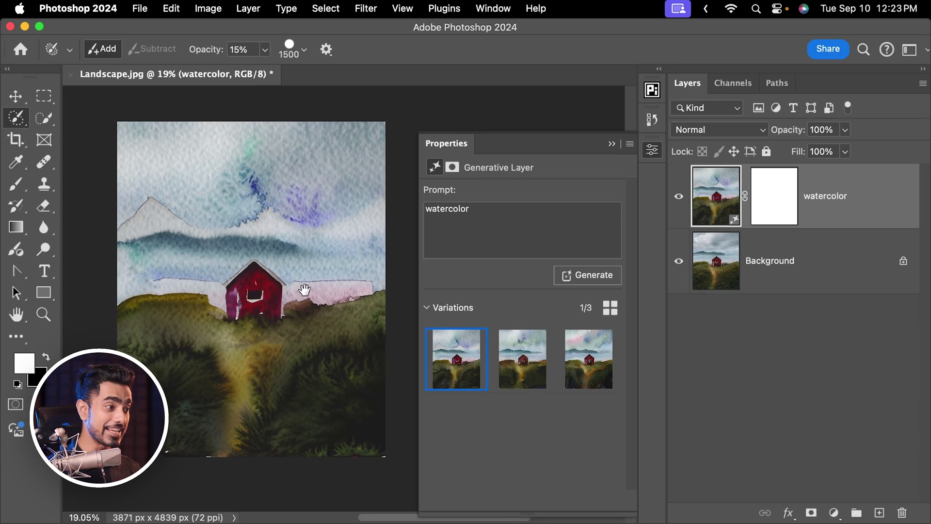
left_click(679, 198)
left_click(679, 198)
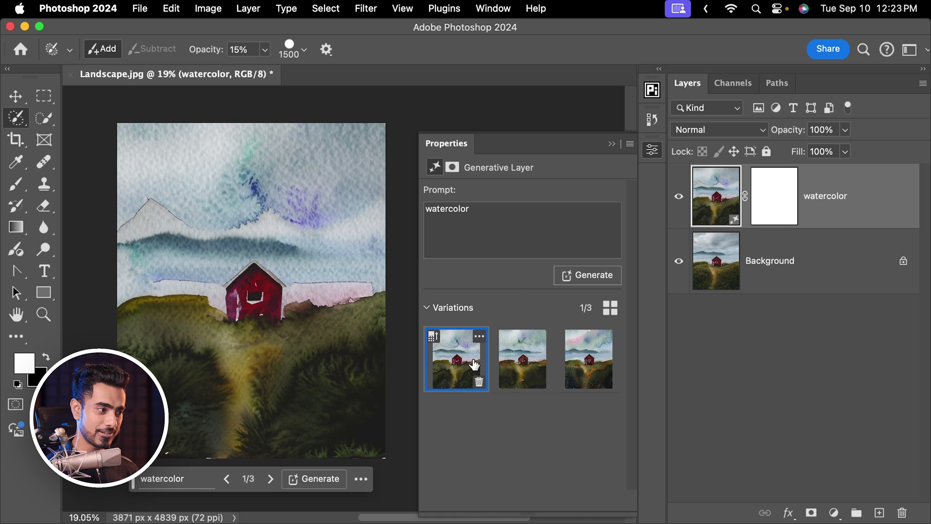
left_click(527, 359)
left_click(584, 364)
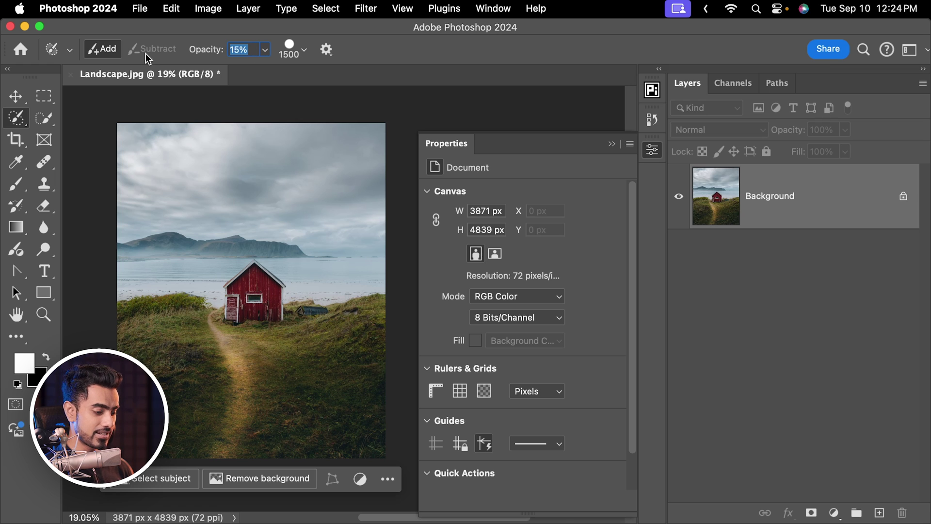
- Paint a fresh partial selection over the whole photo at 20% opacity and generate a "watercolor" fill from it
mouse_move(298, 202)
left_mouse_down()
mouse_move(225, 212)
mouse_move(185, 156)
mouse_move(172, 156)
mouse_move(138, 230)
mouse_move(343, 249)
mouse_move(386, 333)
mouse_move(281, 390)
left_mouse_up()
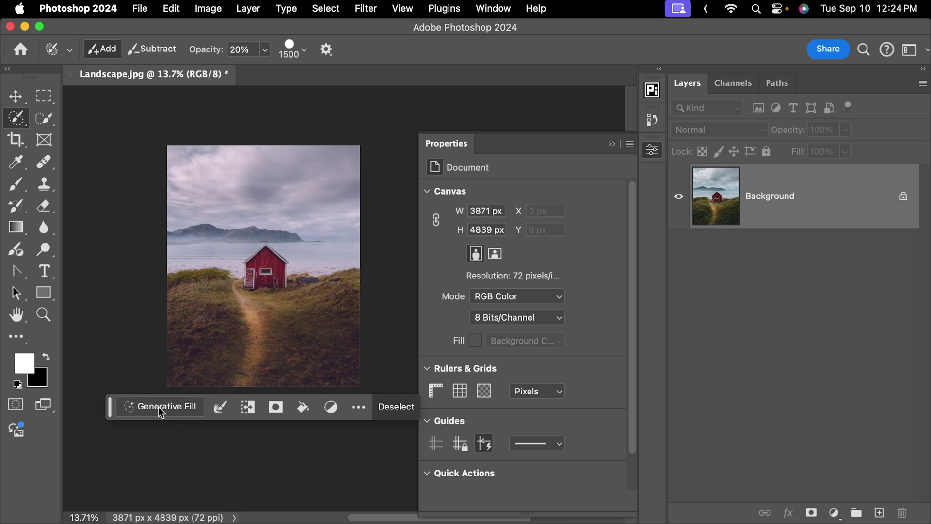
left_click(161, 411)
type("watercol")
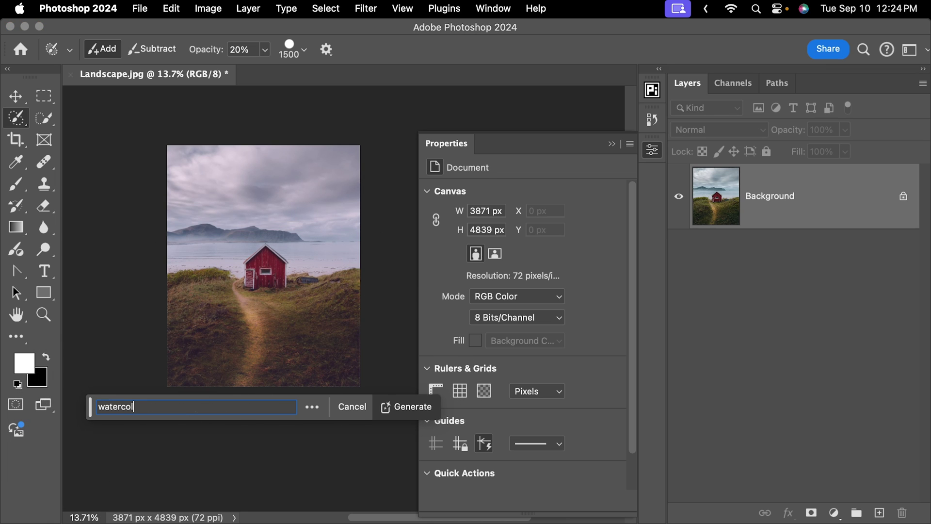
type("or")
key("Return")
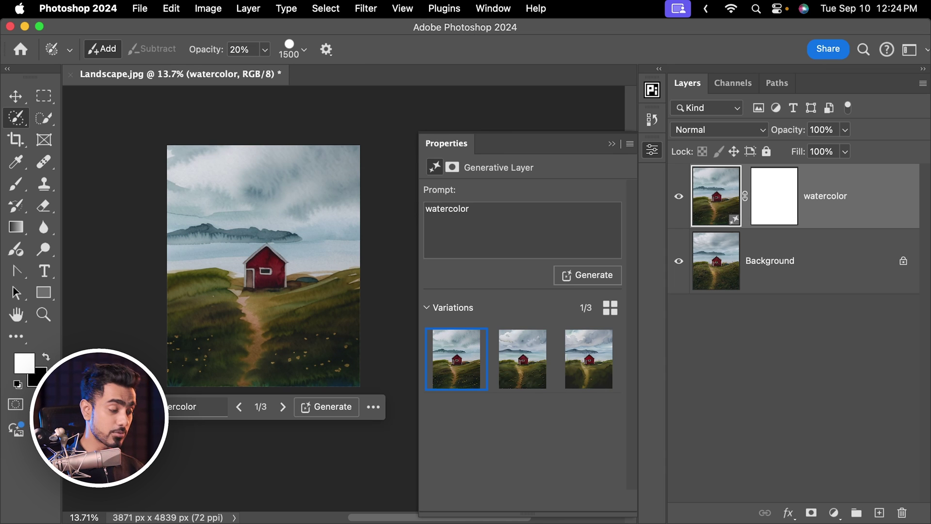
- Move the Properties panel off the image and view all three new watercolor variations, ending on the first
scroll(337, 301, "up", 3)
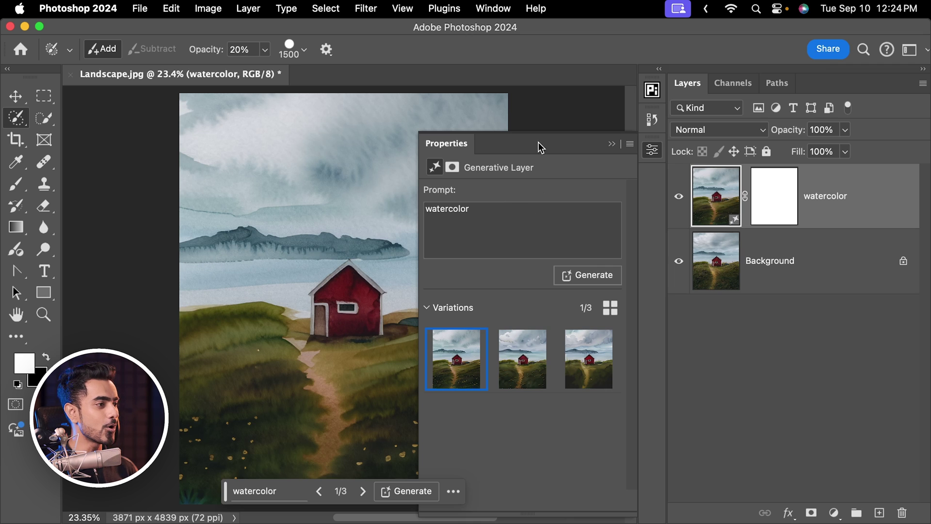
left_click_drag(538, 141, 743, 151)
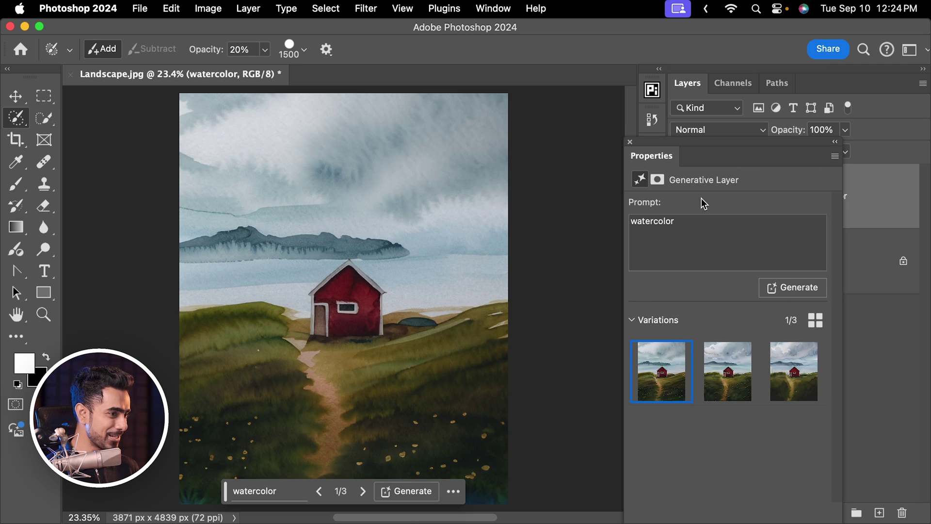
left_click(722, 372)
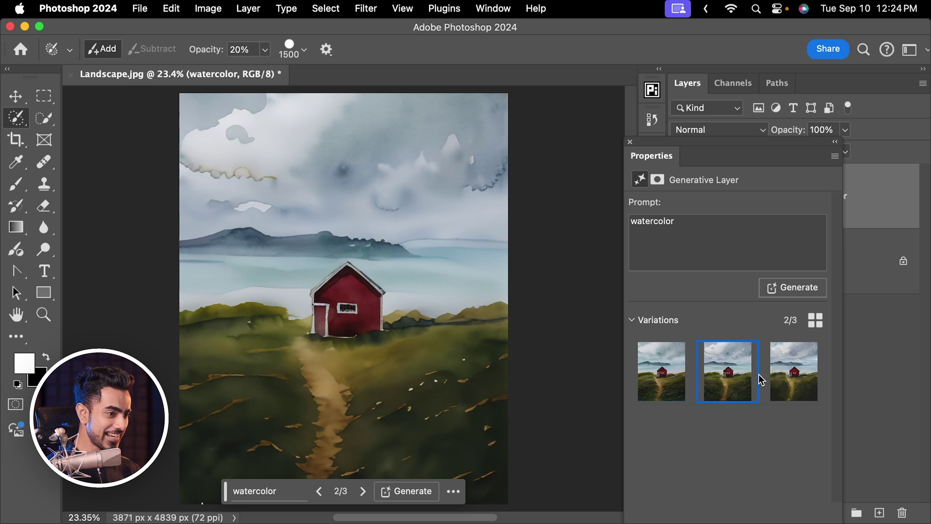
left_click(783, 376)
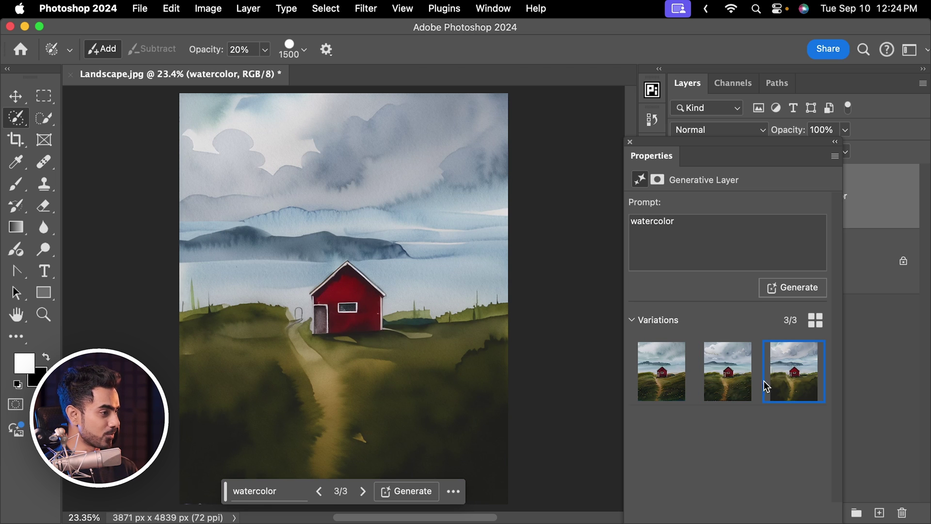
mouse_move(751, 390)
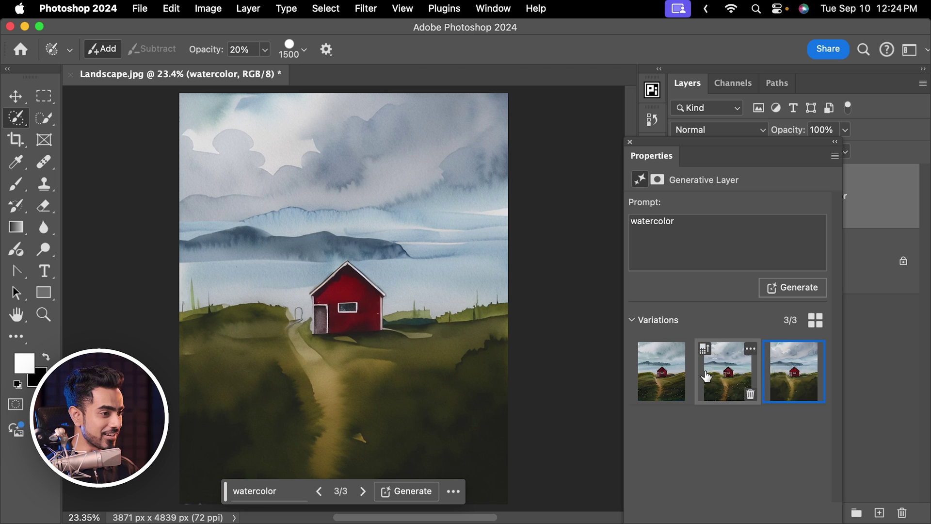
left_click(662, 374)
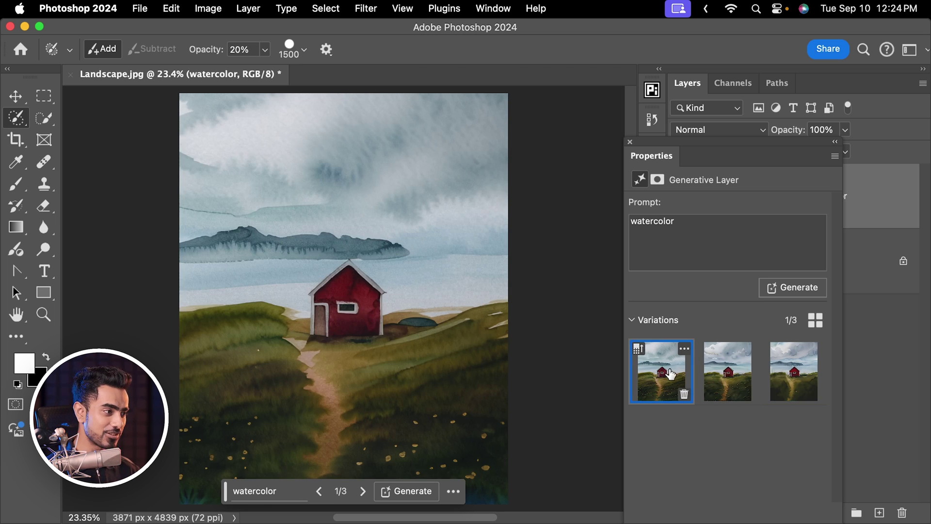
- Close the Properties panel and toggle the watercolor layer's visibility to compare it with the original photo
left_click(631, 142)
left_click(679, 197)
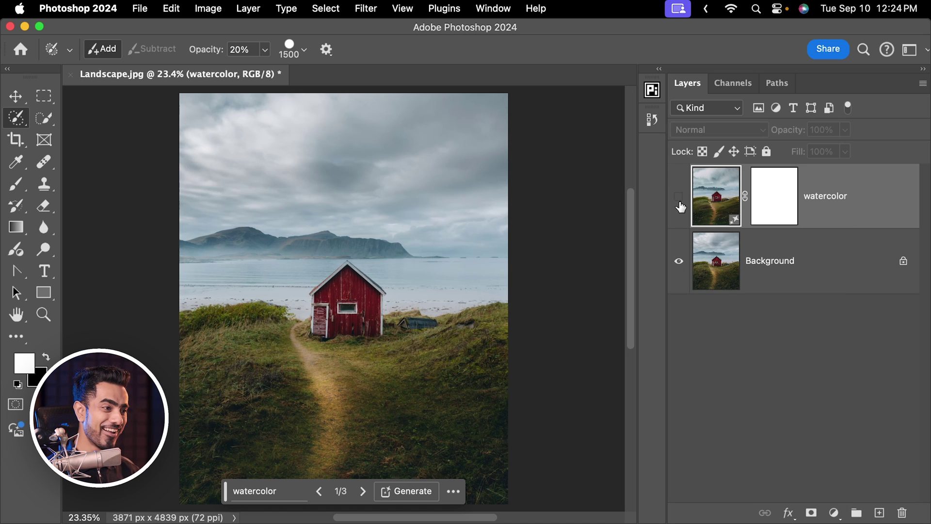
left_click(679, 197)
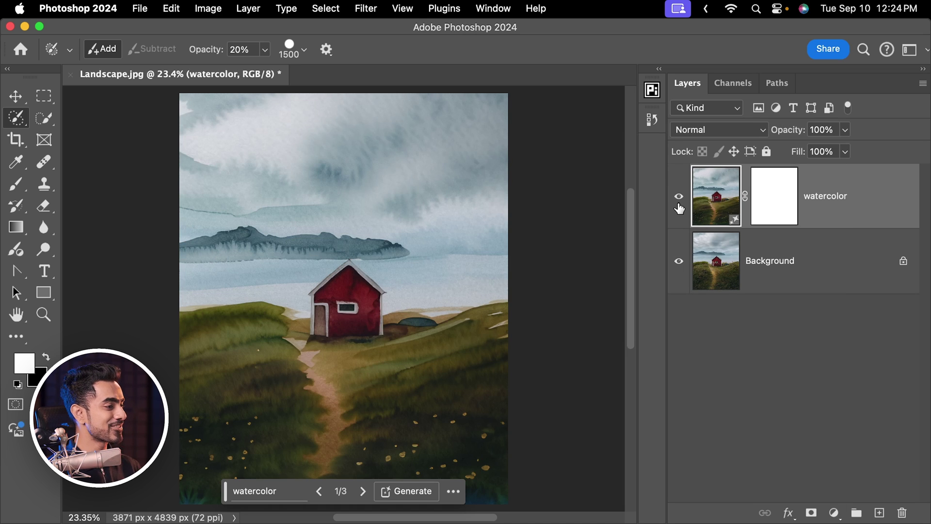